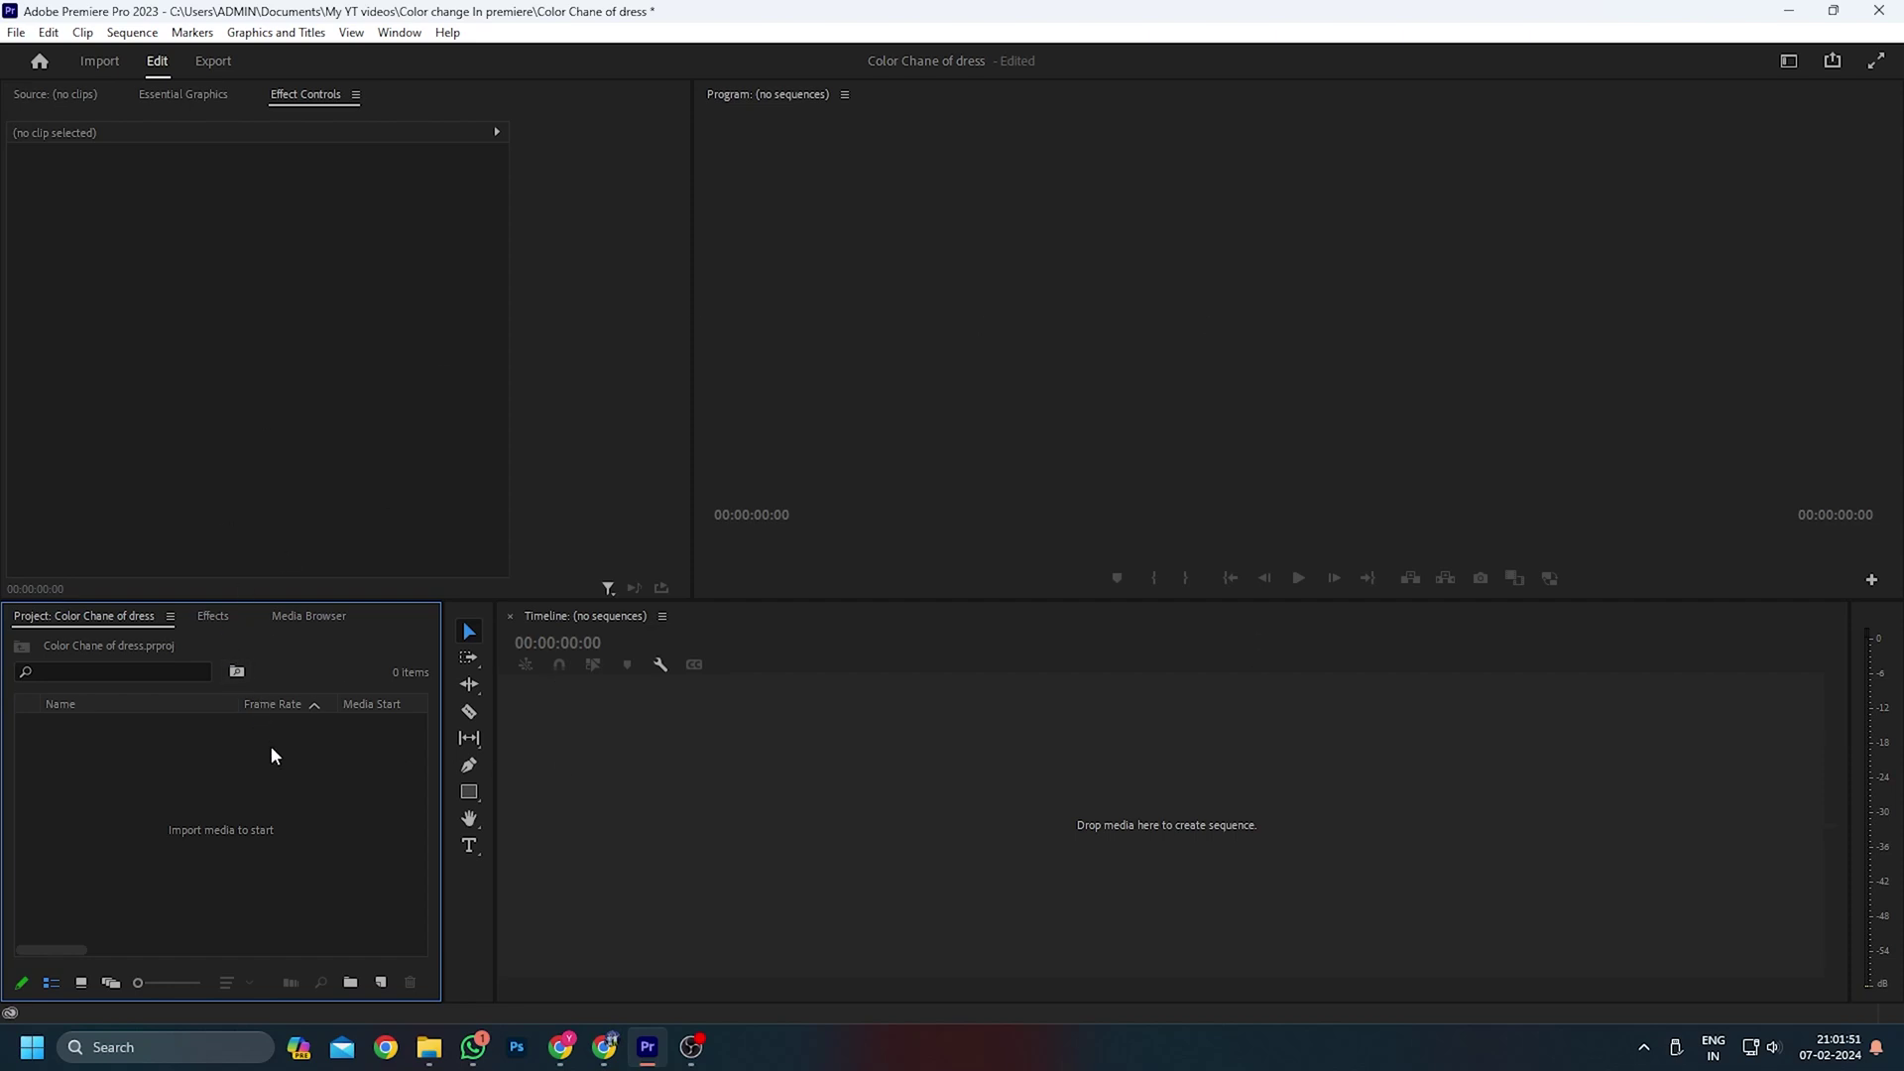
Import Changing Color.mp4 and build a Changing Color sequence from it
double_click(230, 808)
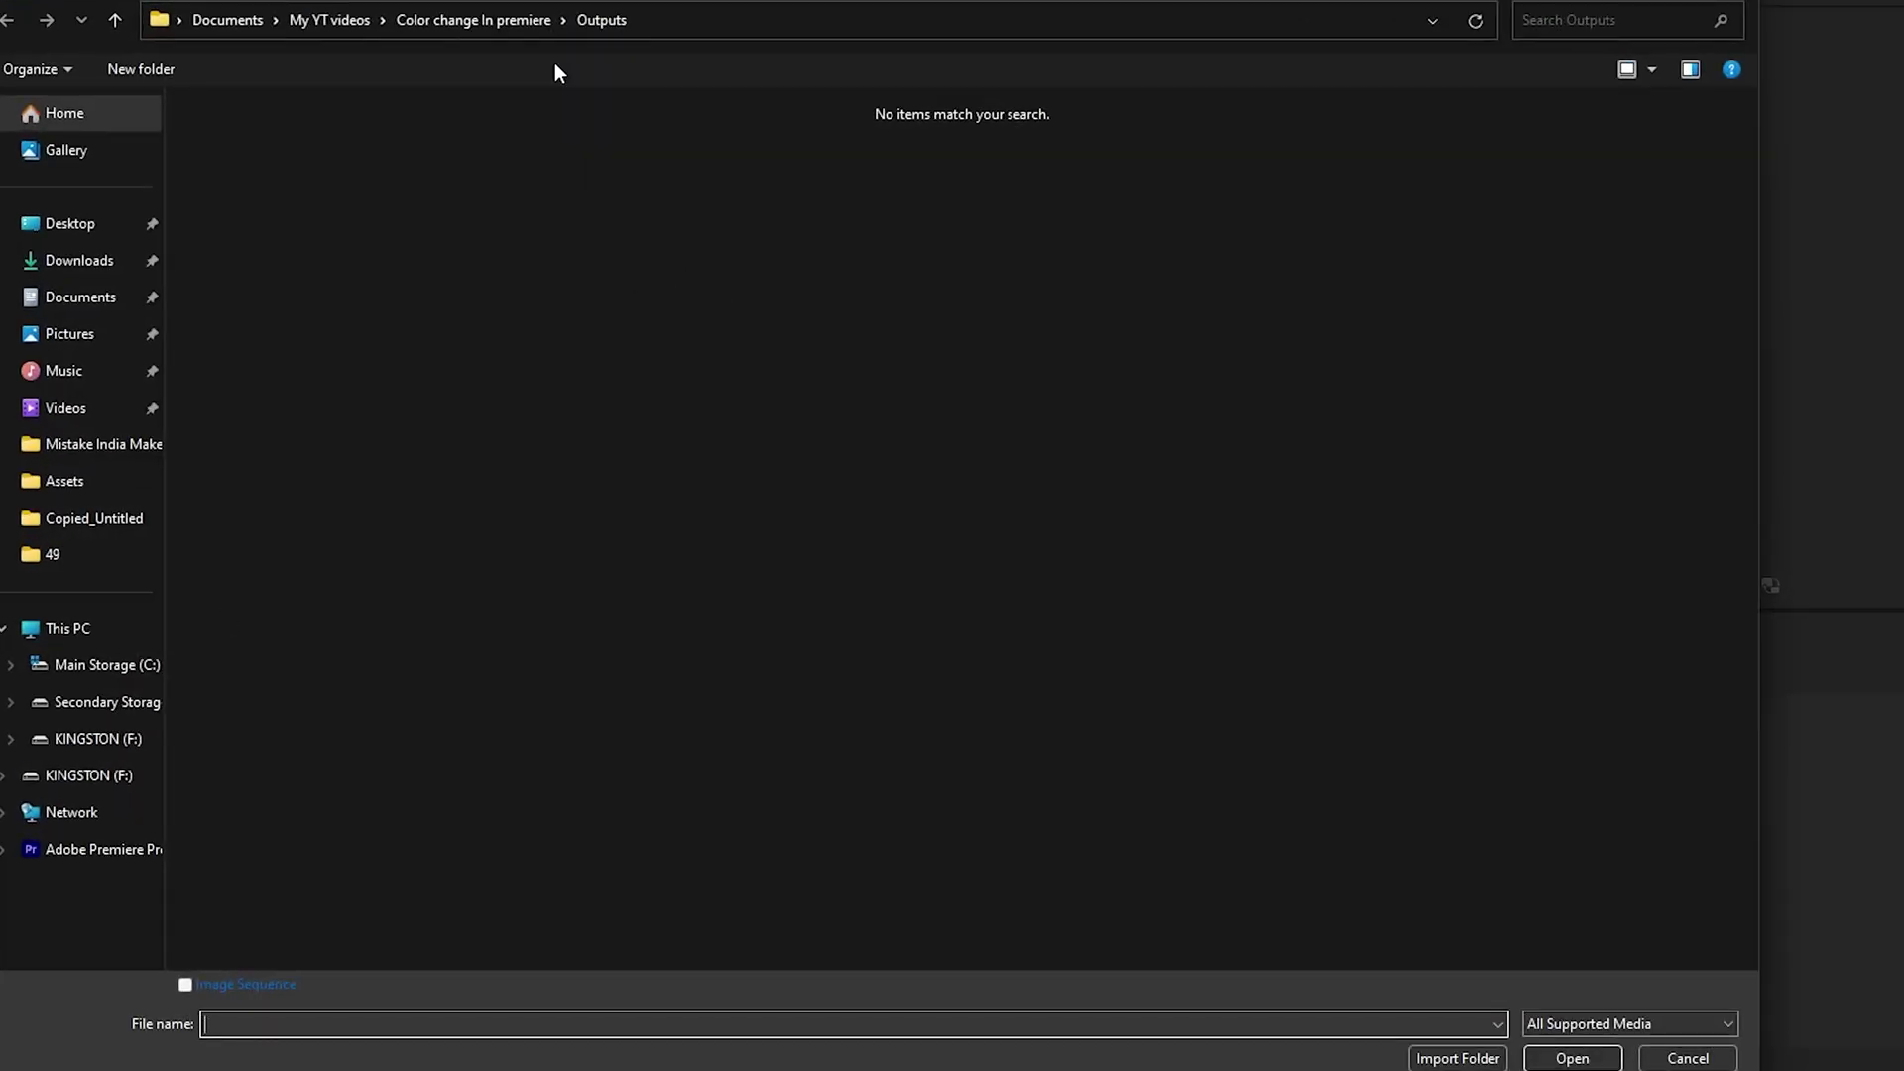
click(518, 20)
click(672, 189)
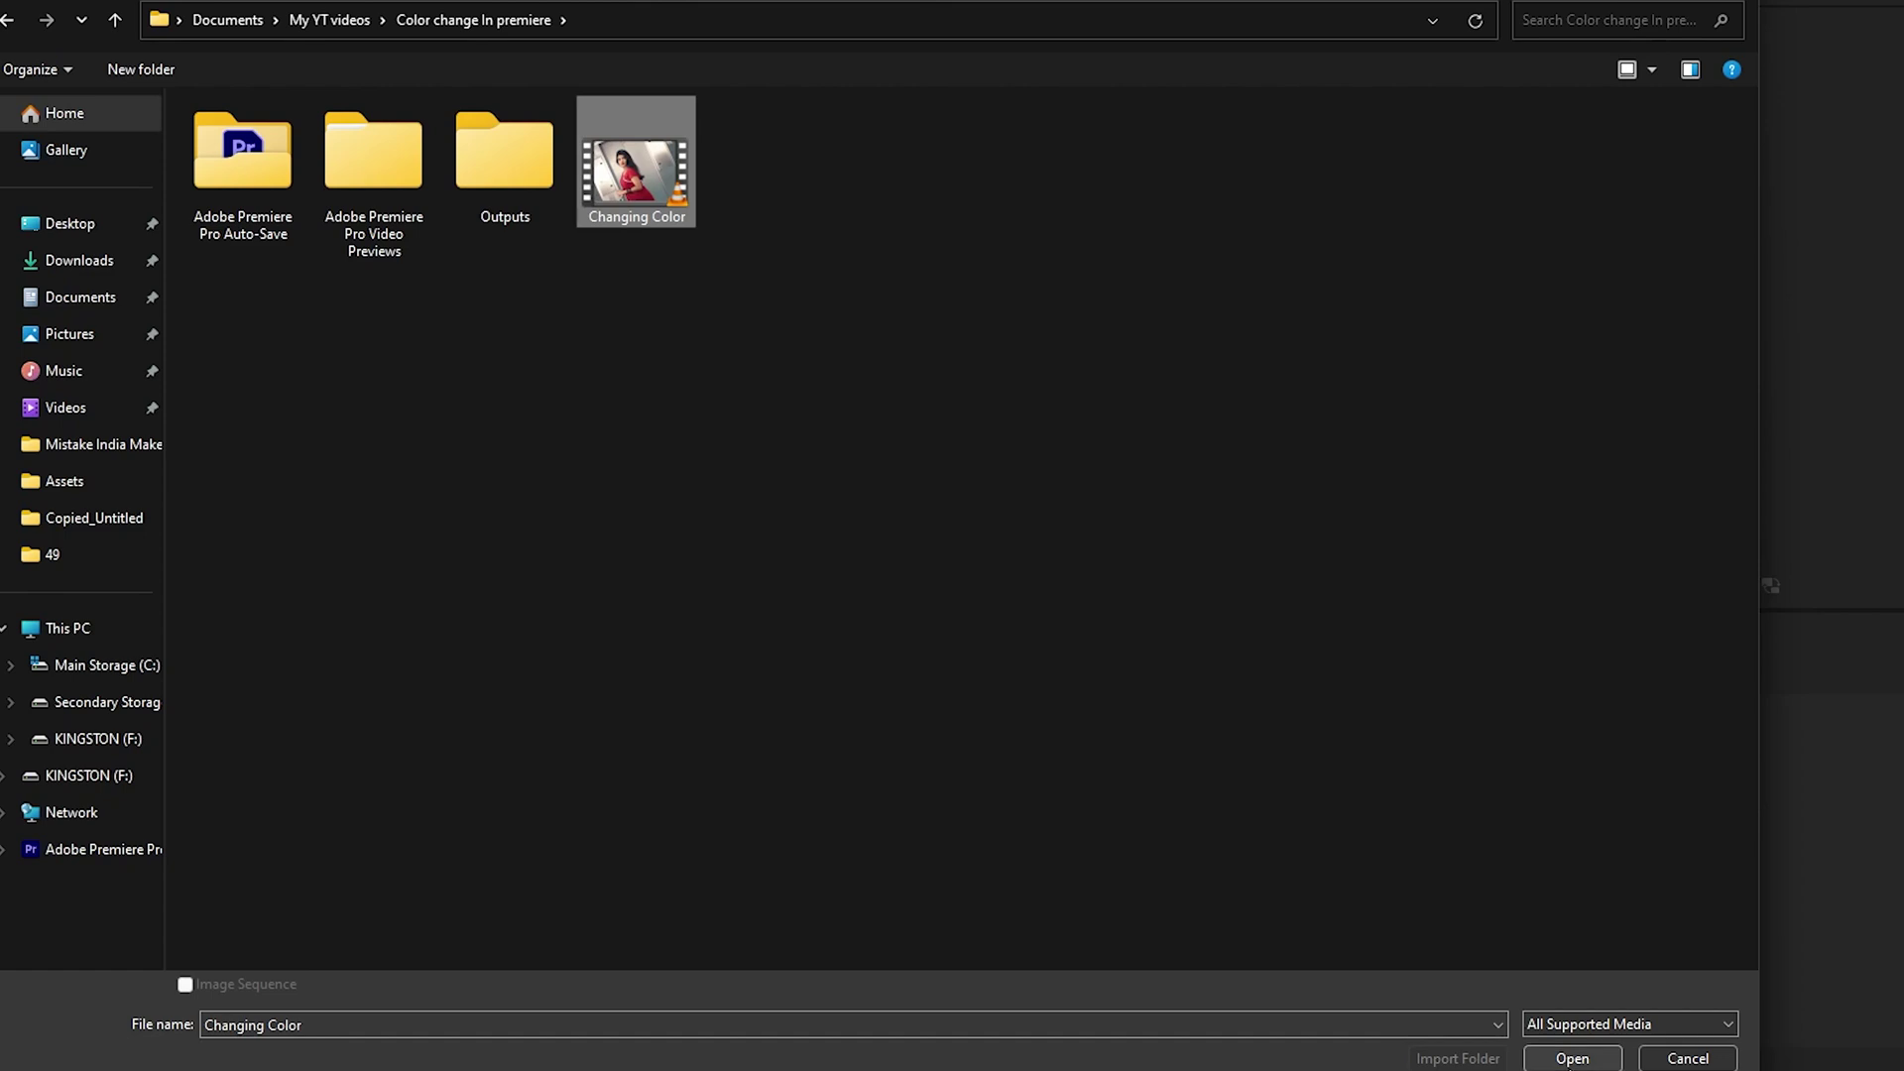
click(1571, 1058)
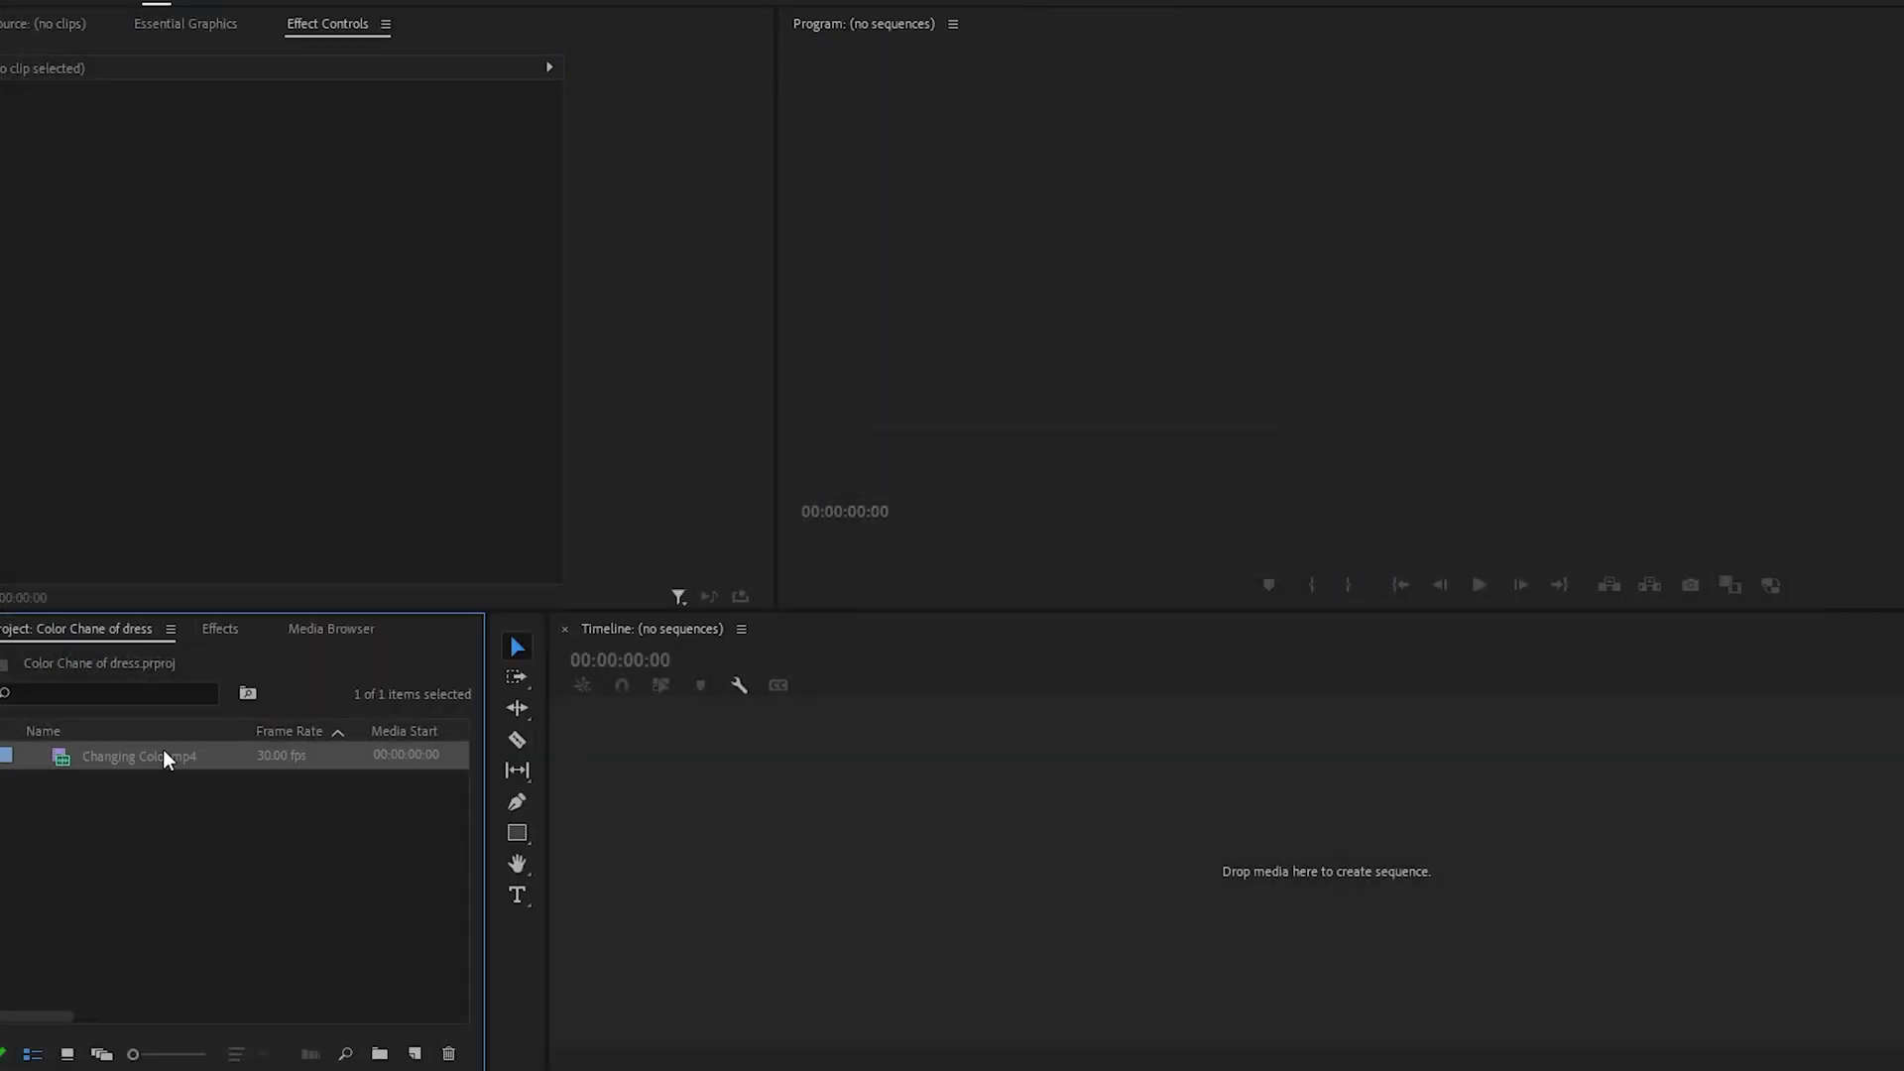
drag(162, 754, 746, 872)
key(space)
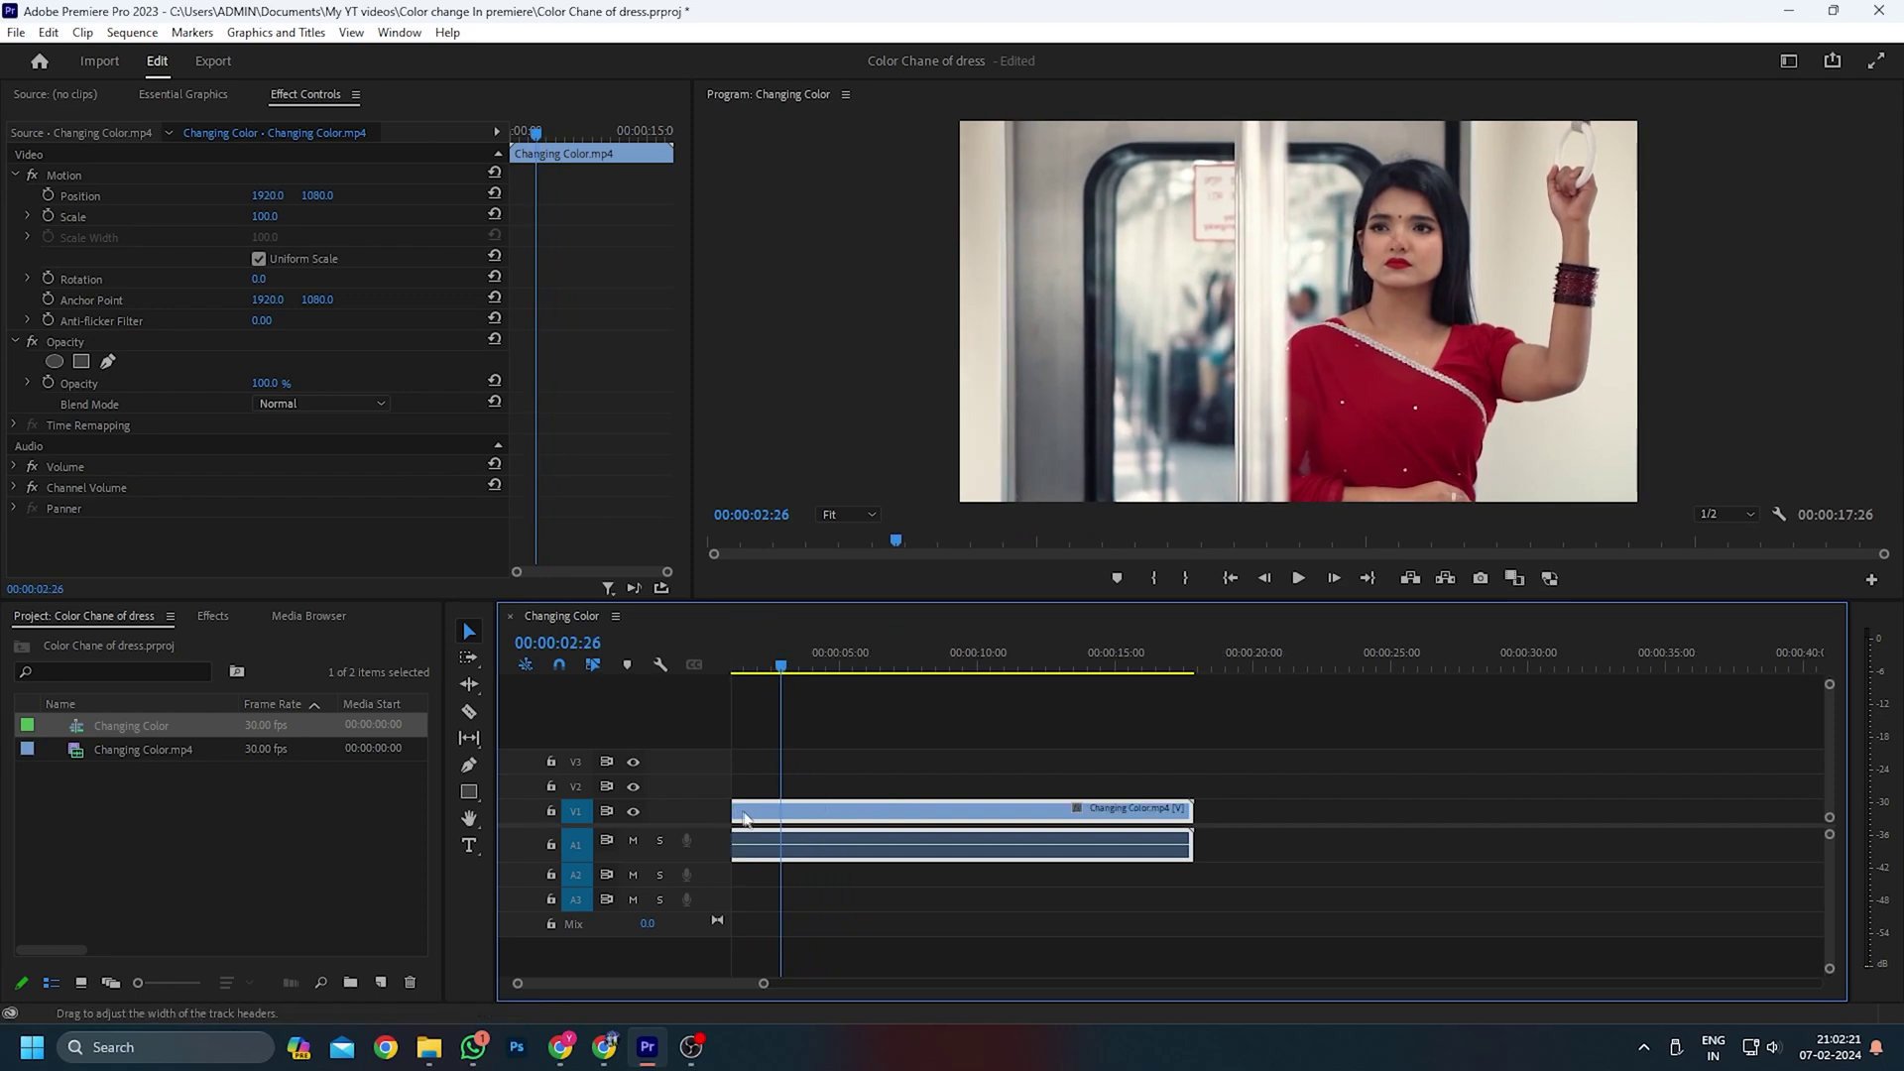
Trim the clip to 00:00:02:28, ripple-delete the gap so it starts at zero, and save
drag(744, 808, 821, 808)
drag(821, 676, 893, 653)
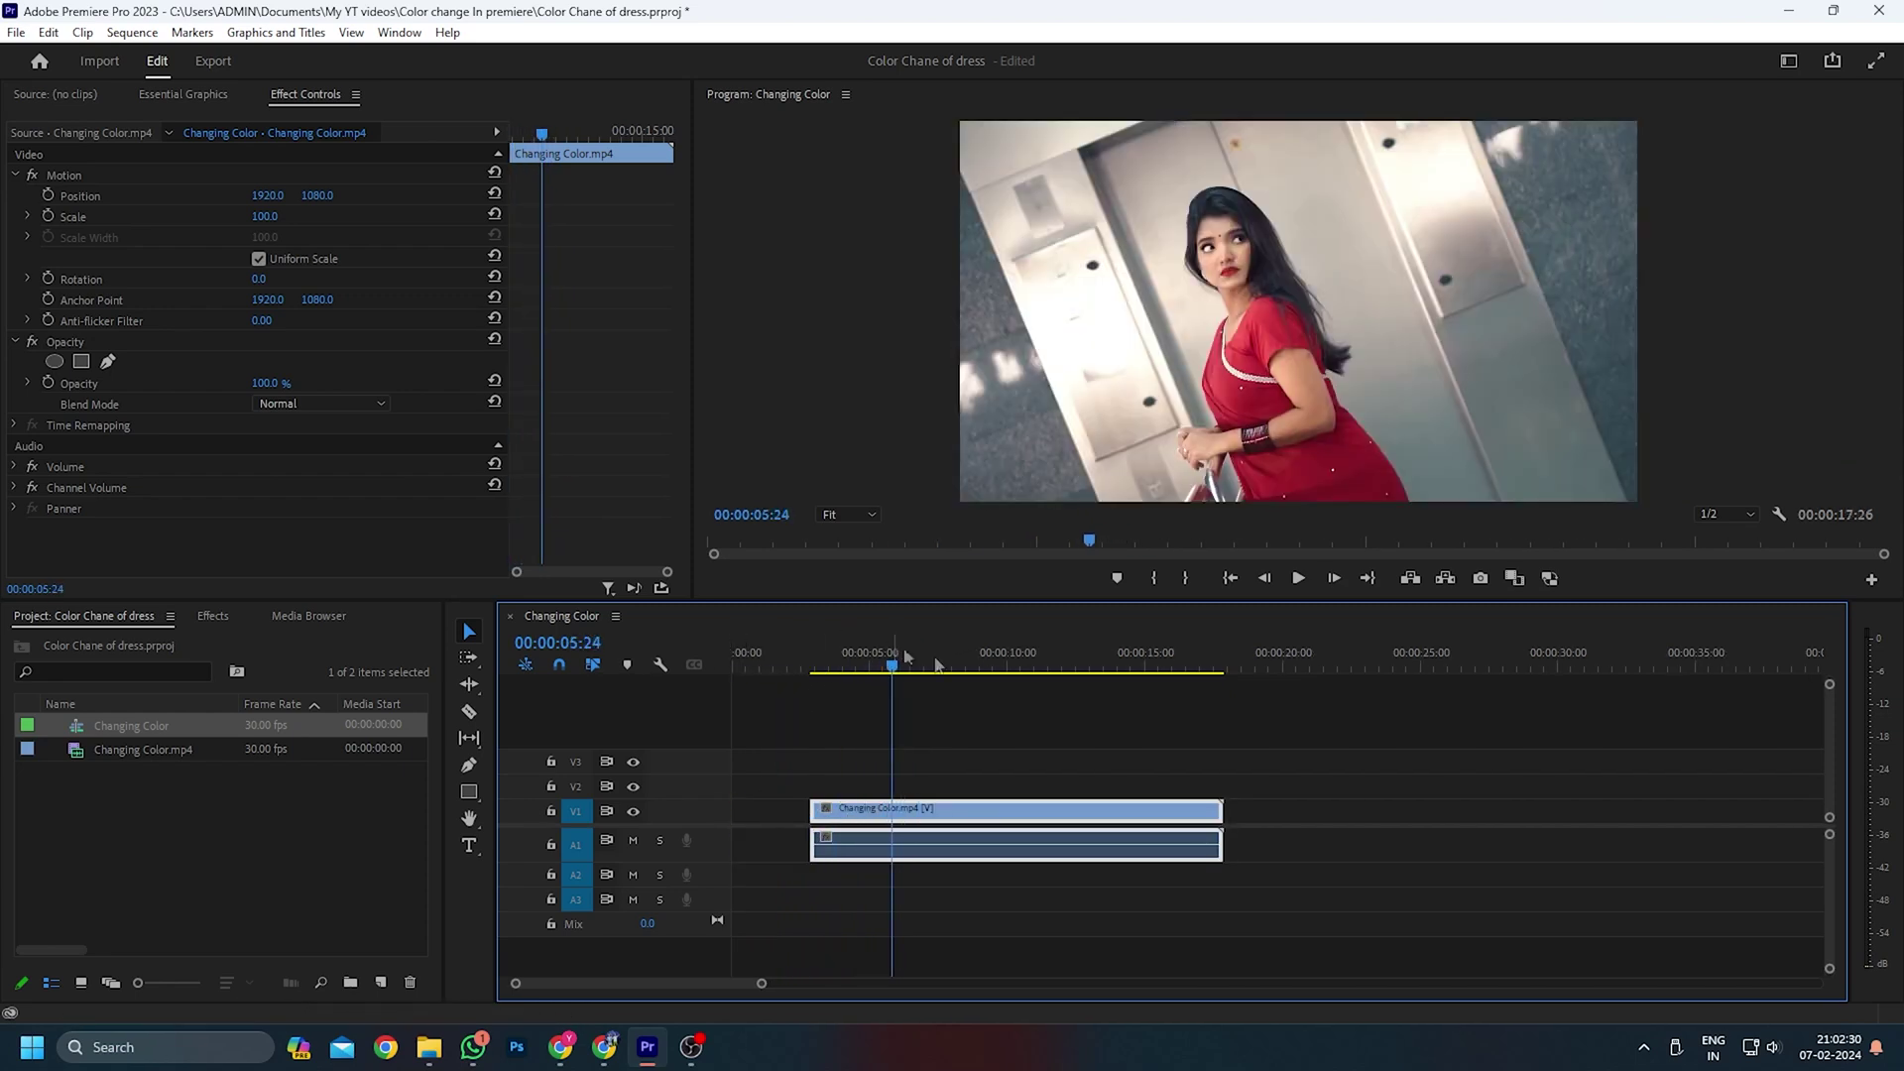
drag(1222, 808, 893, 808)
right_click(793, 813)
click(833, 831)
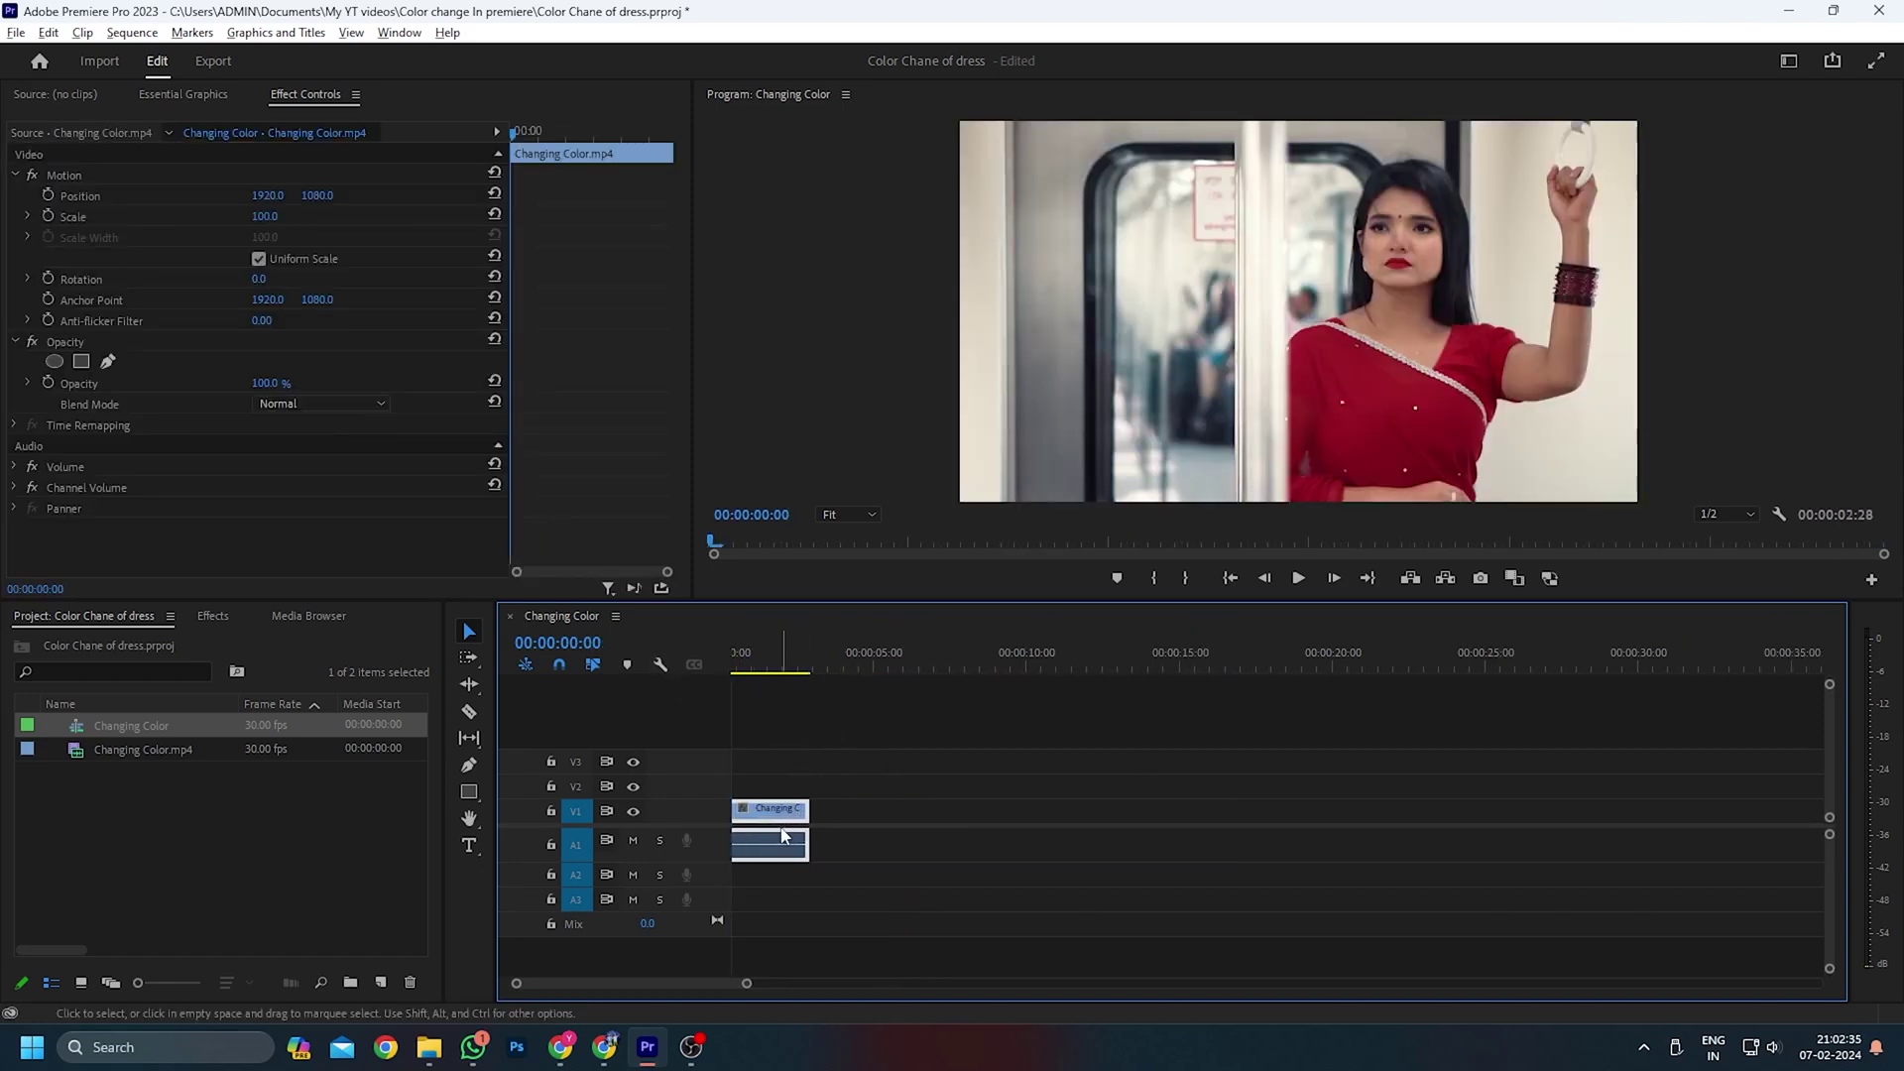
key(=)
key(=)
key(=)
key(ctrl+s)
Search effects for 'change to' and apply Change to Color to the V1 clip
click(213, 615)
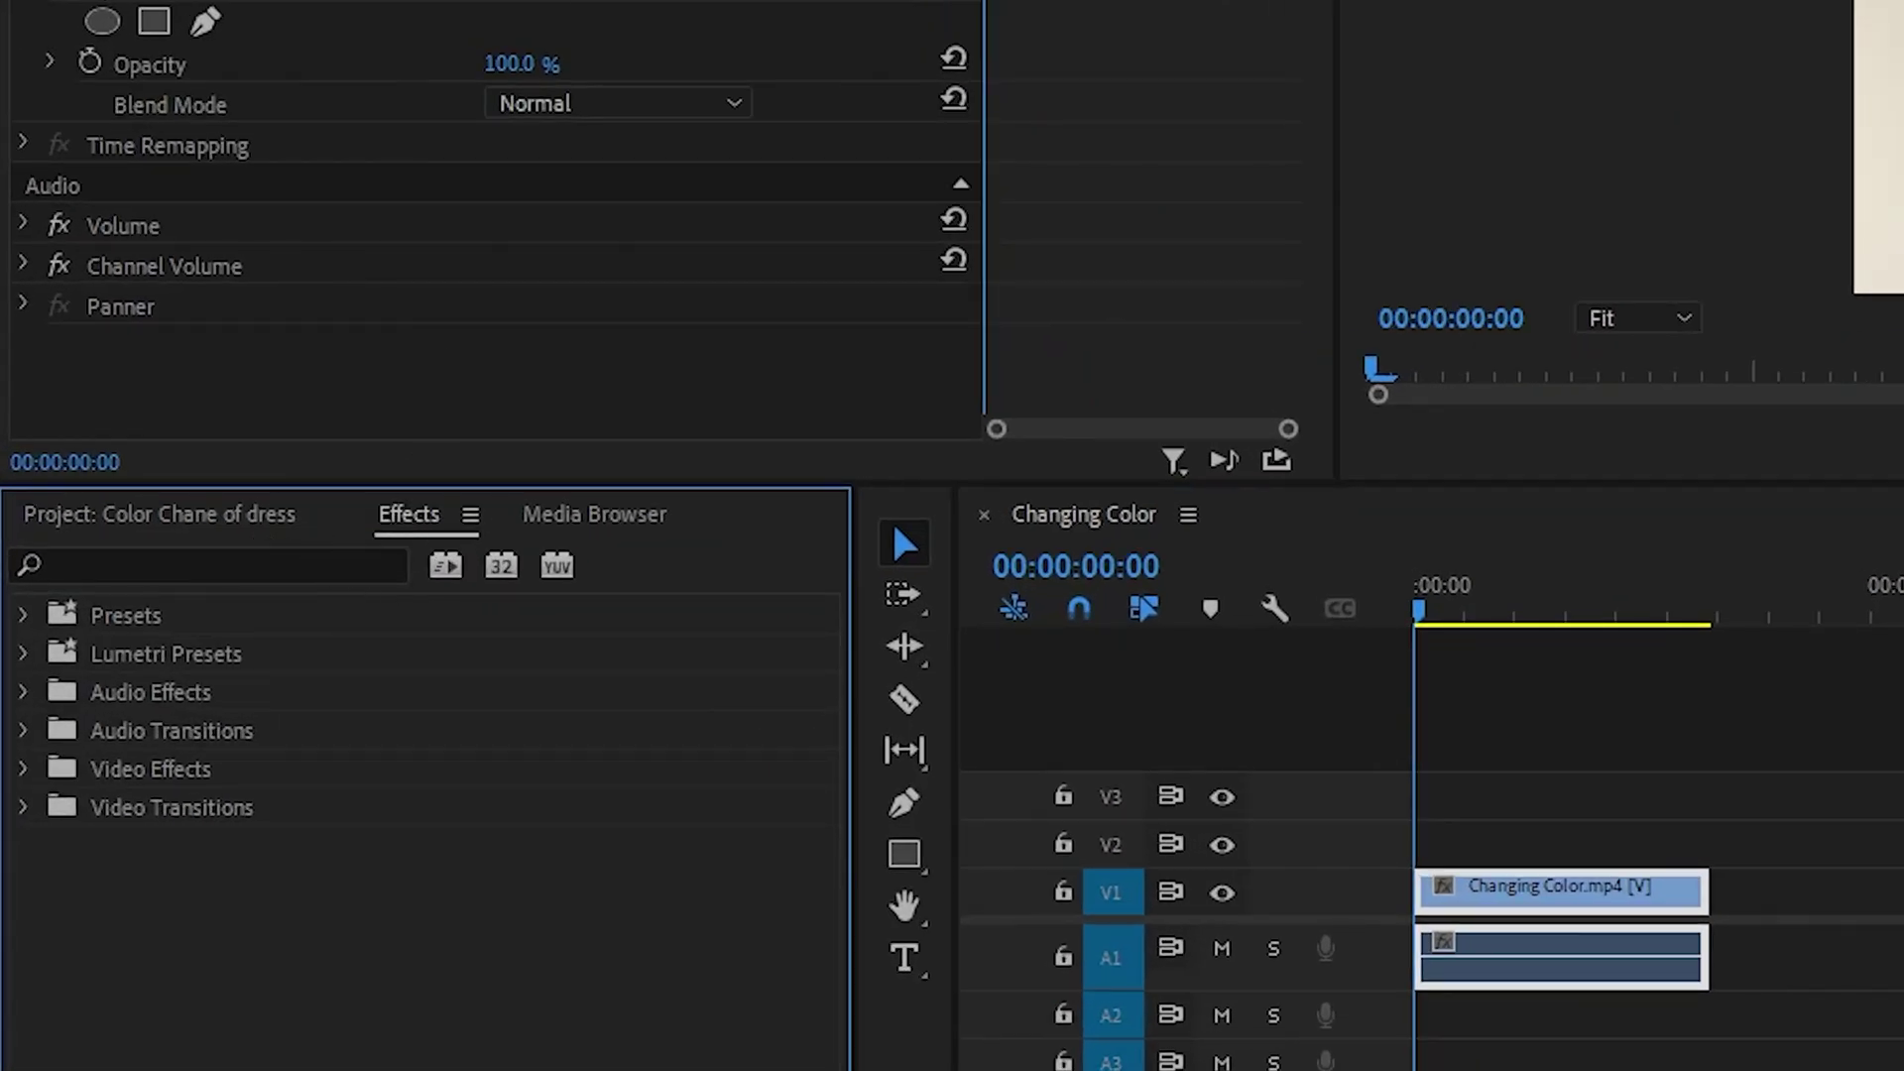
key(alt+w)
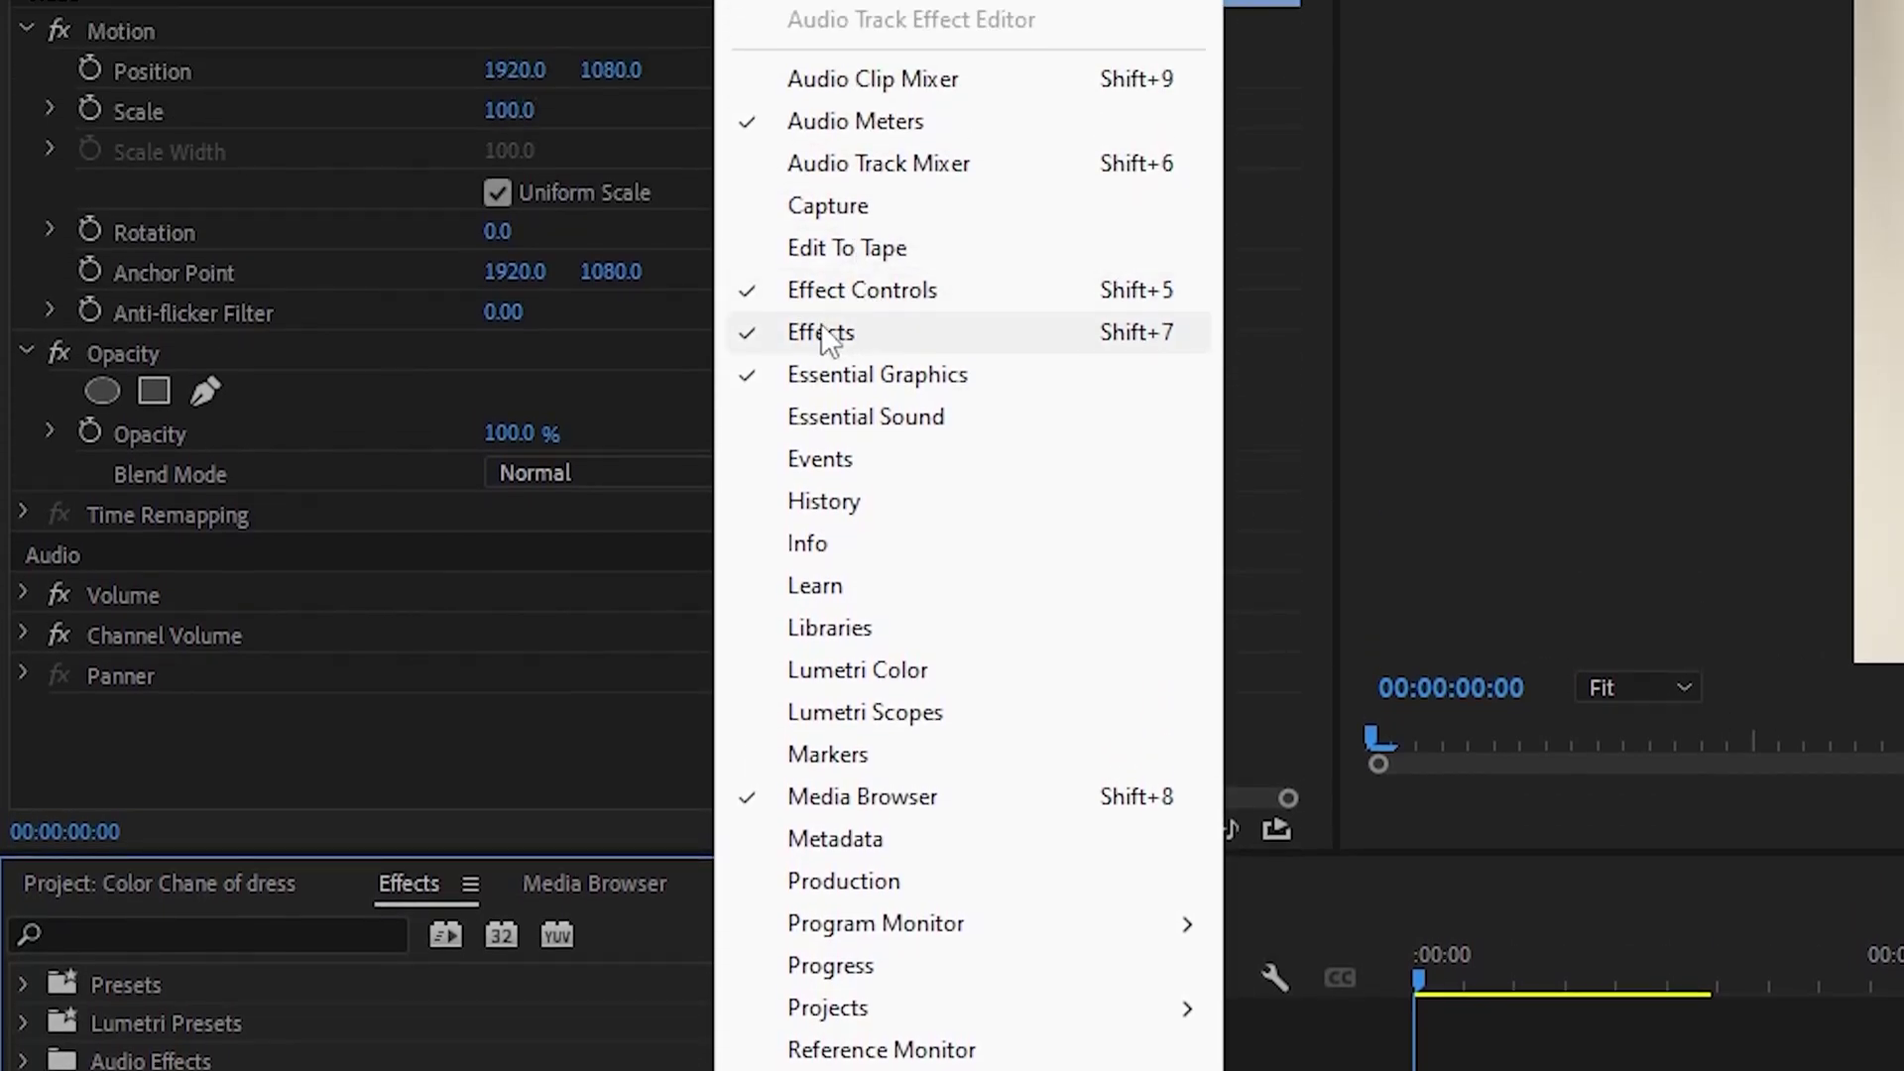
click(1132, 343)
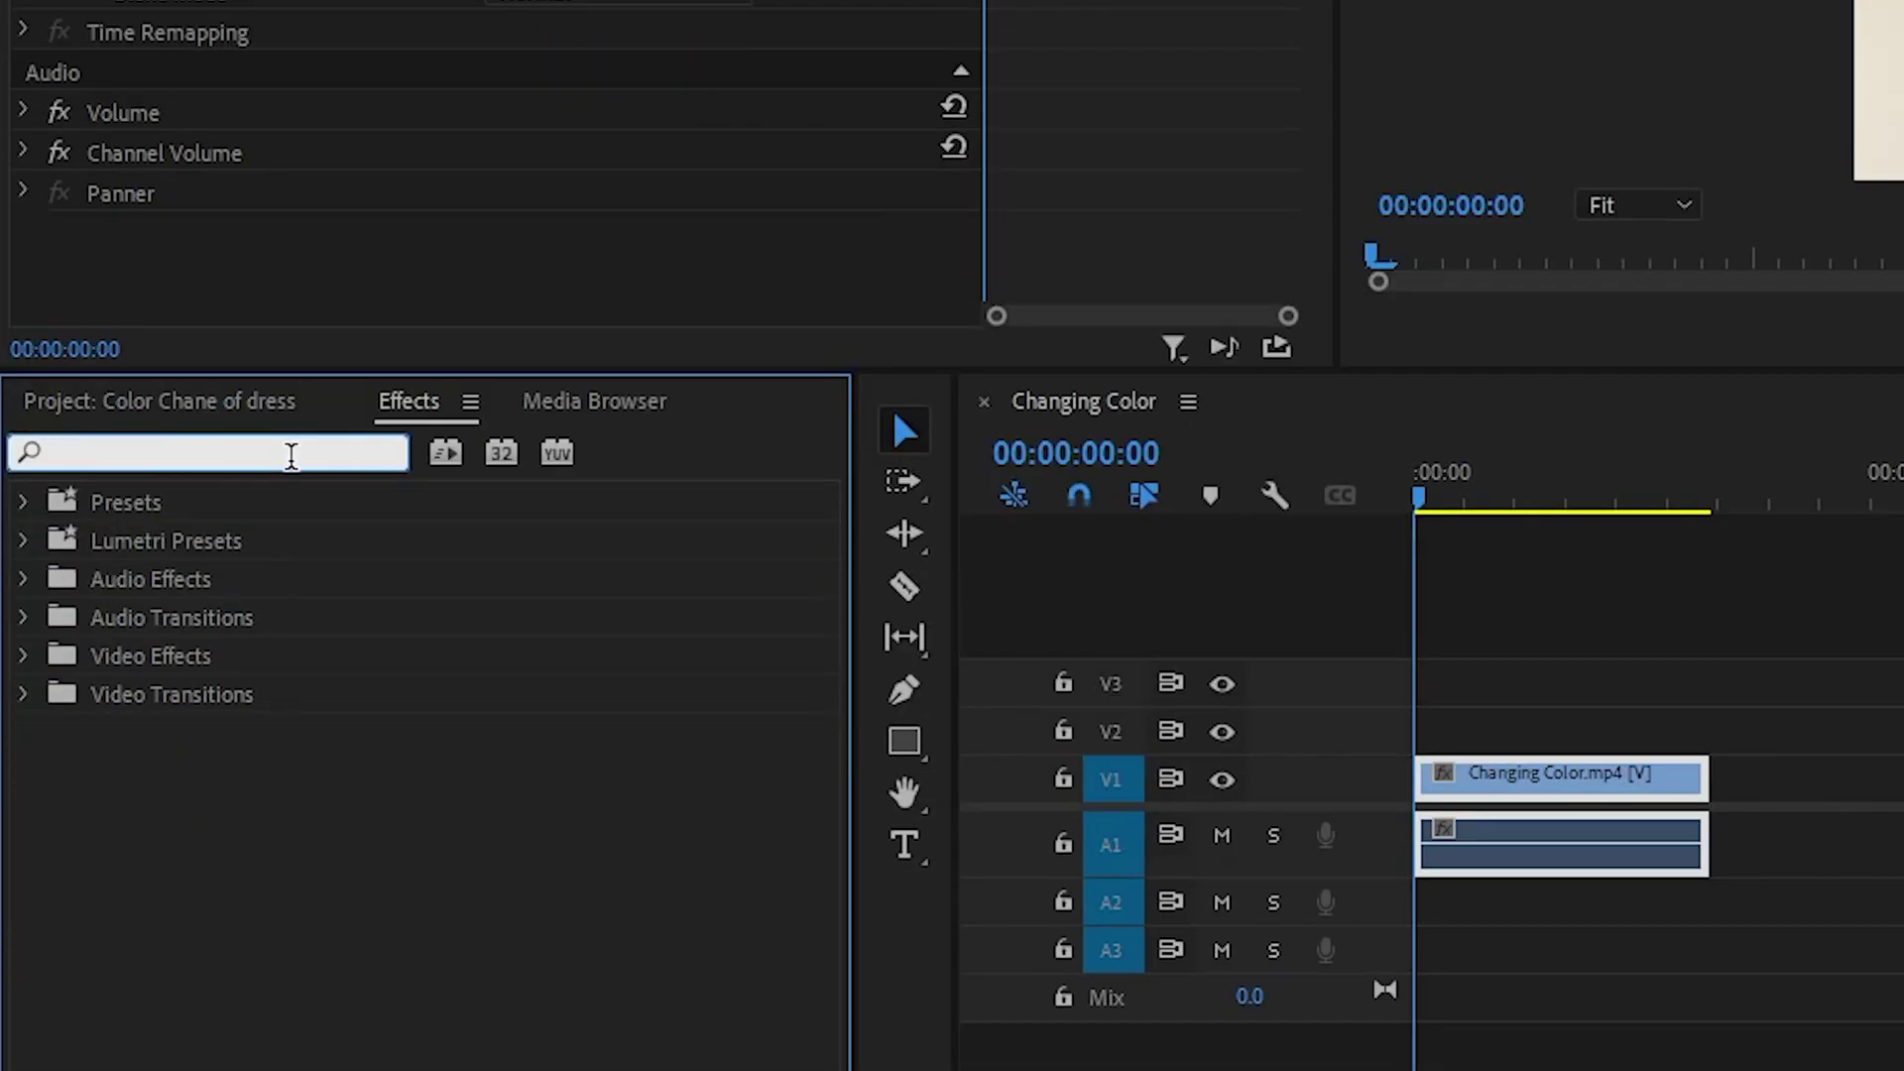
text(change to)
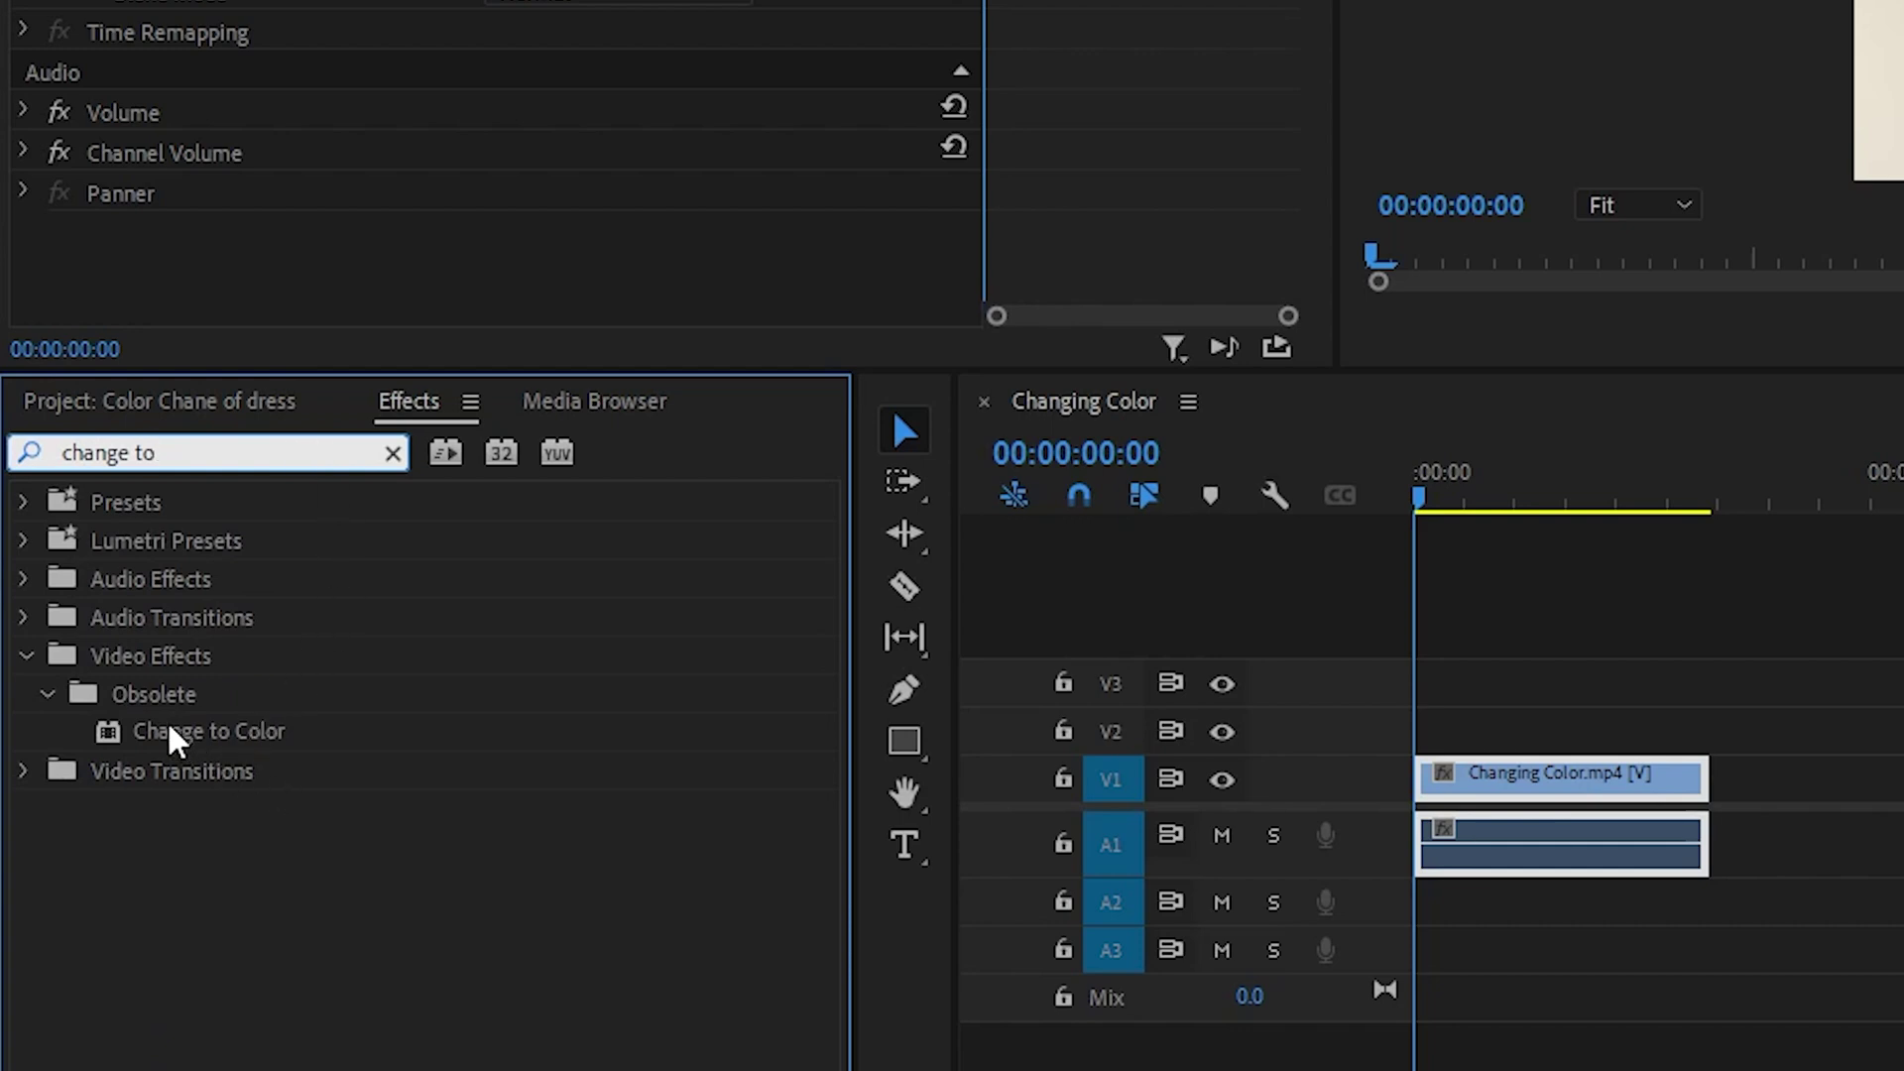
click(194, 731)
drag(198, 742, 1164, 800)
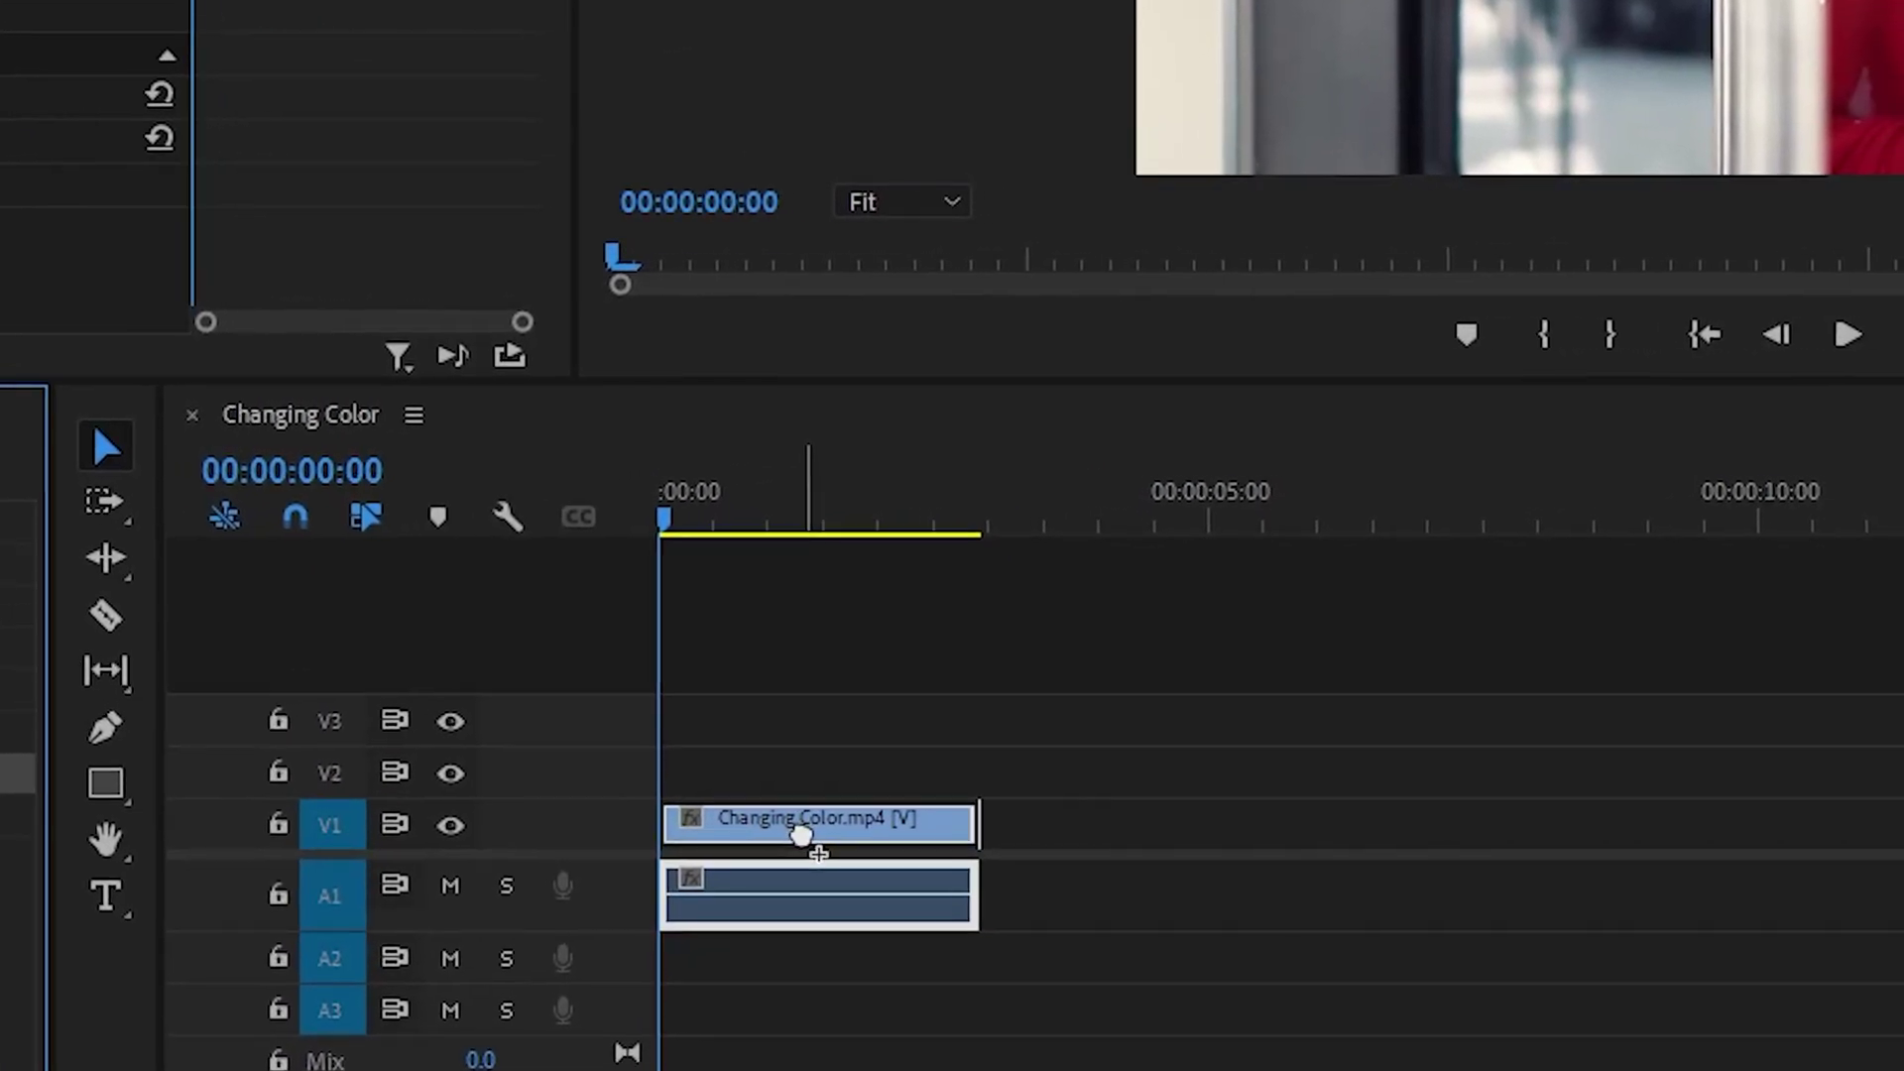
drag(801, 835, 805, 839)
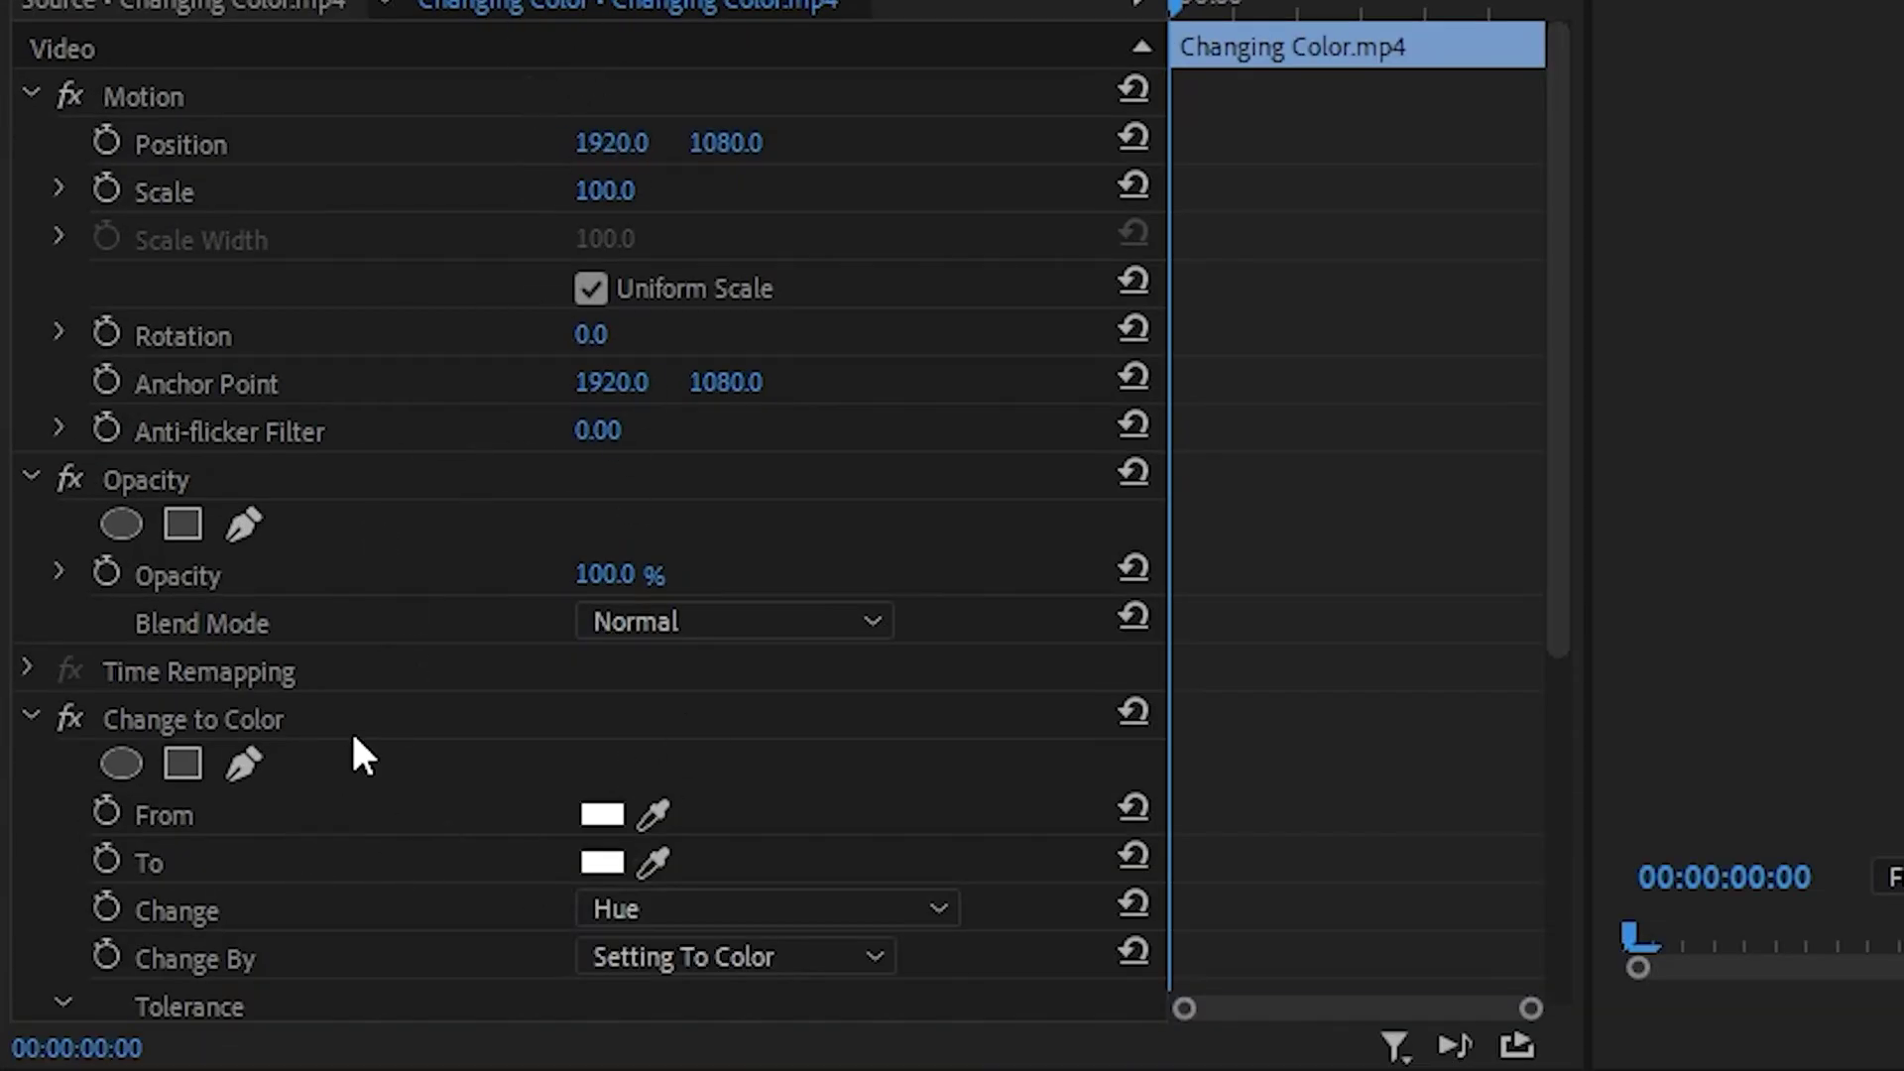
Sample the saree's red as the Change to Color From colour
scroll(353, 738, down, 2)
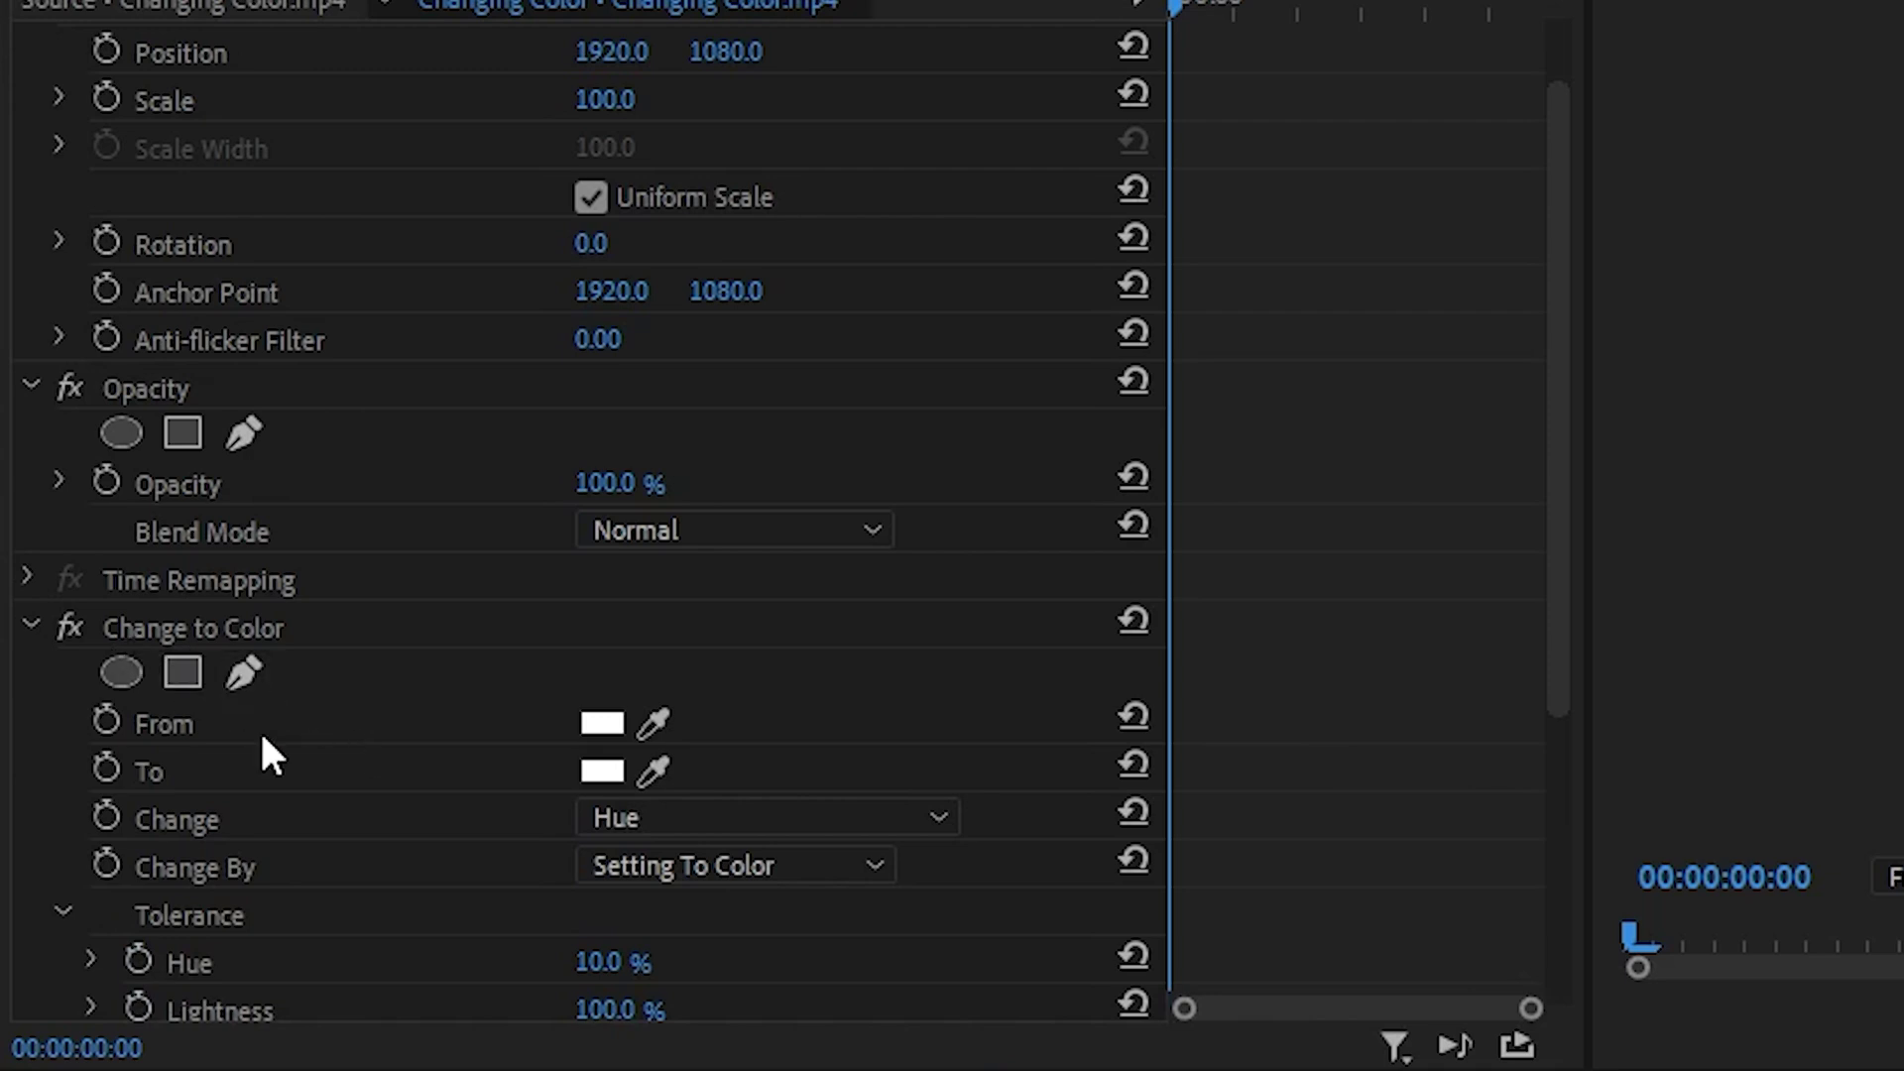
scroll(270, 754, down, 1)
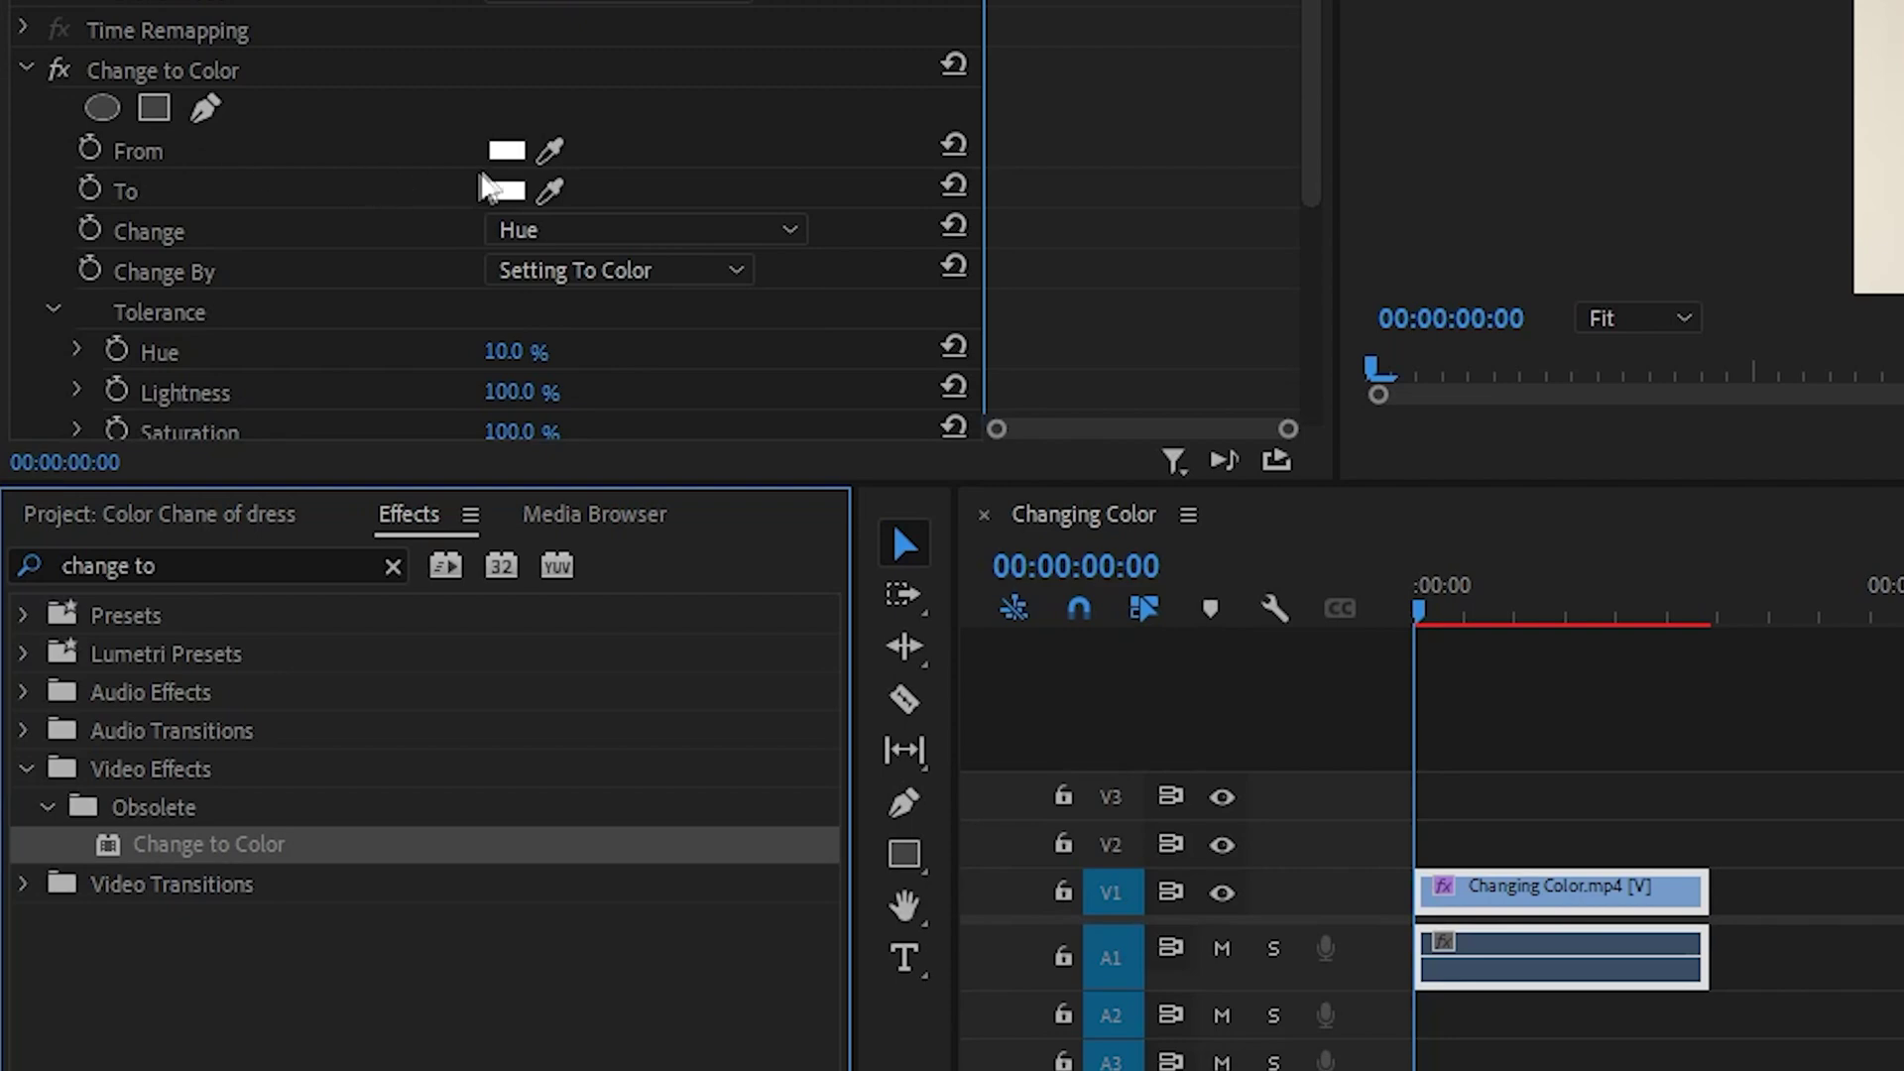
click(550, 151)
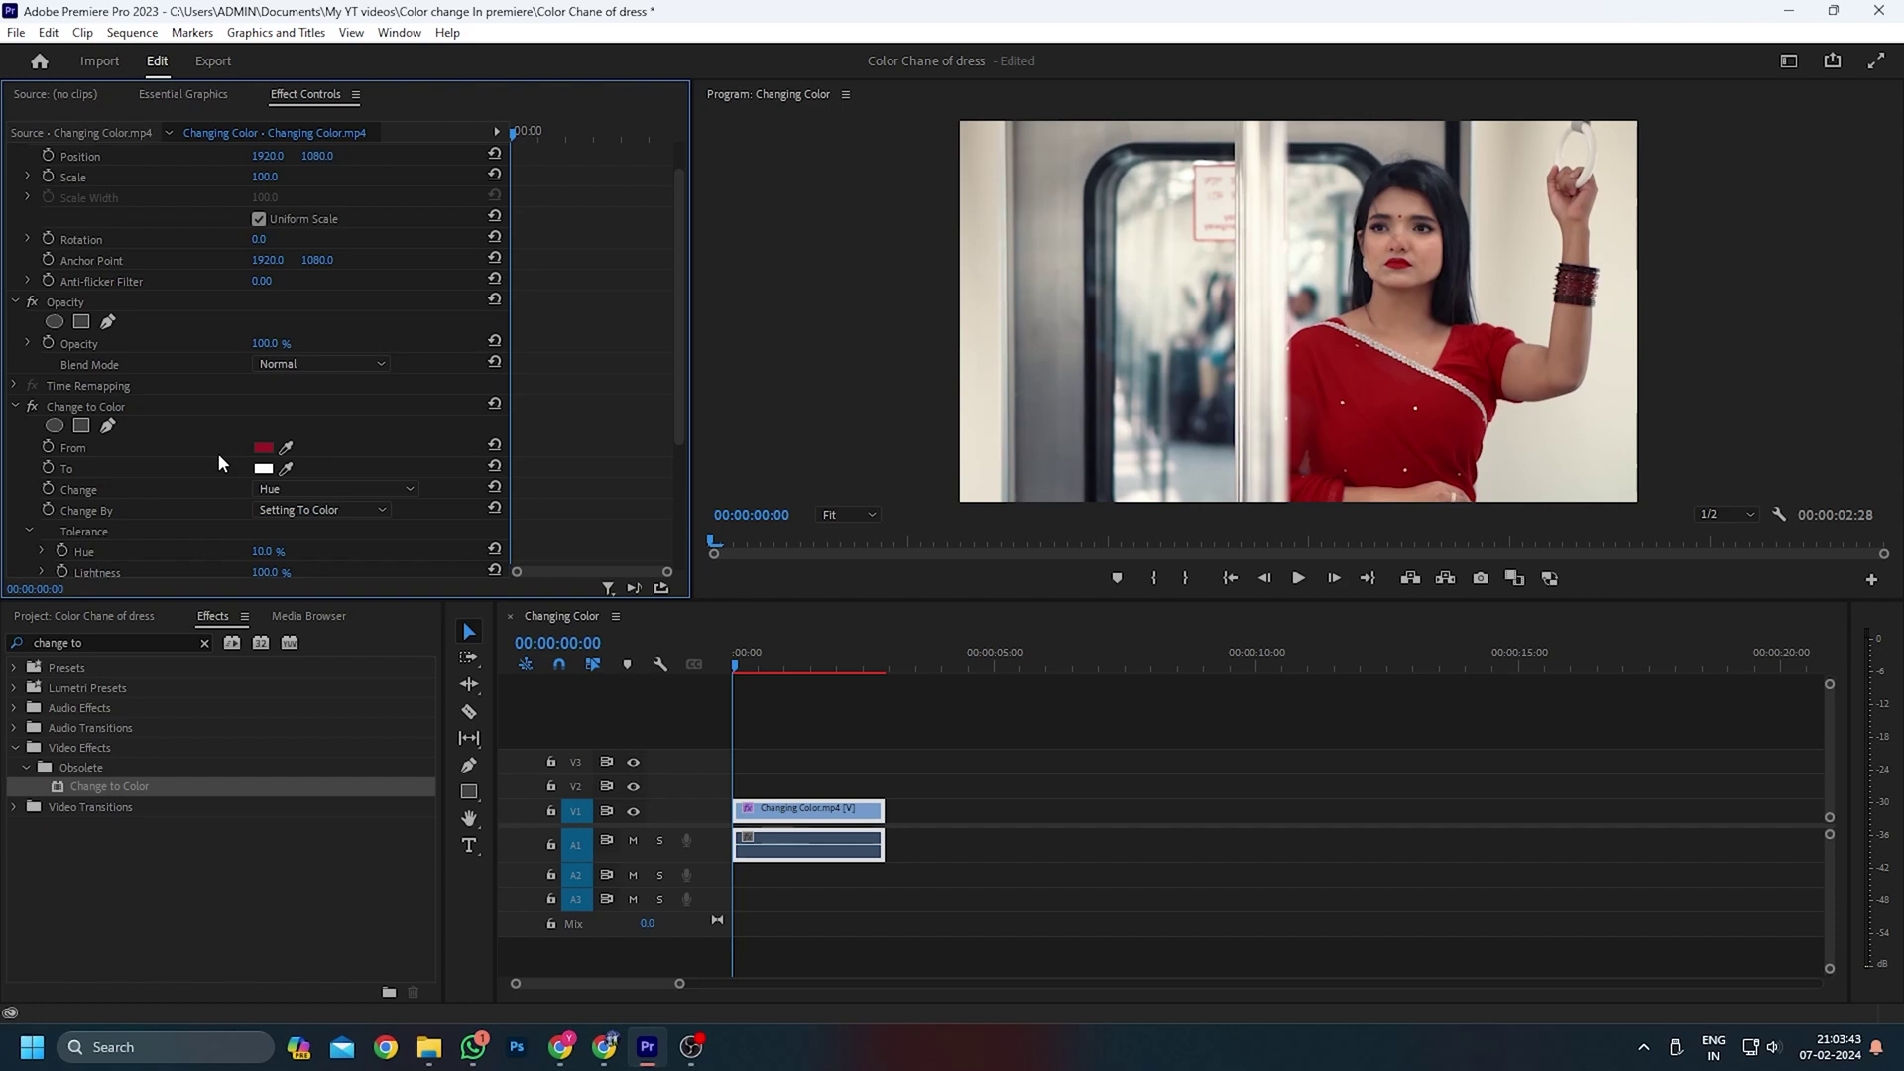
Set the Change to Color To colour to a strong, saturated blue
click(263, 470)
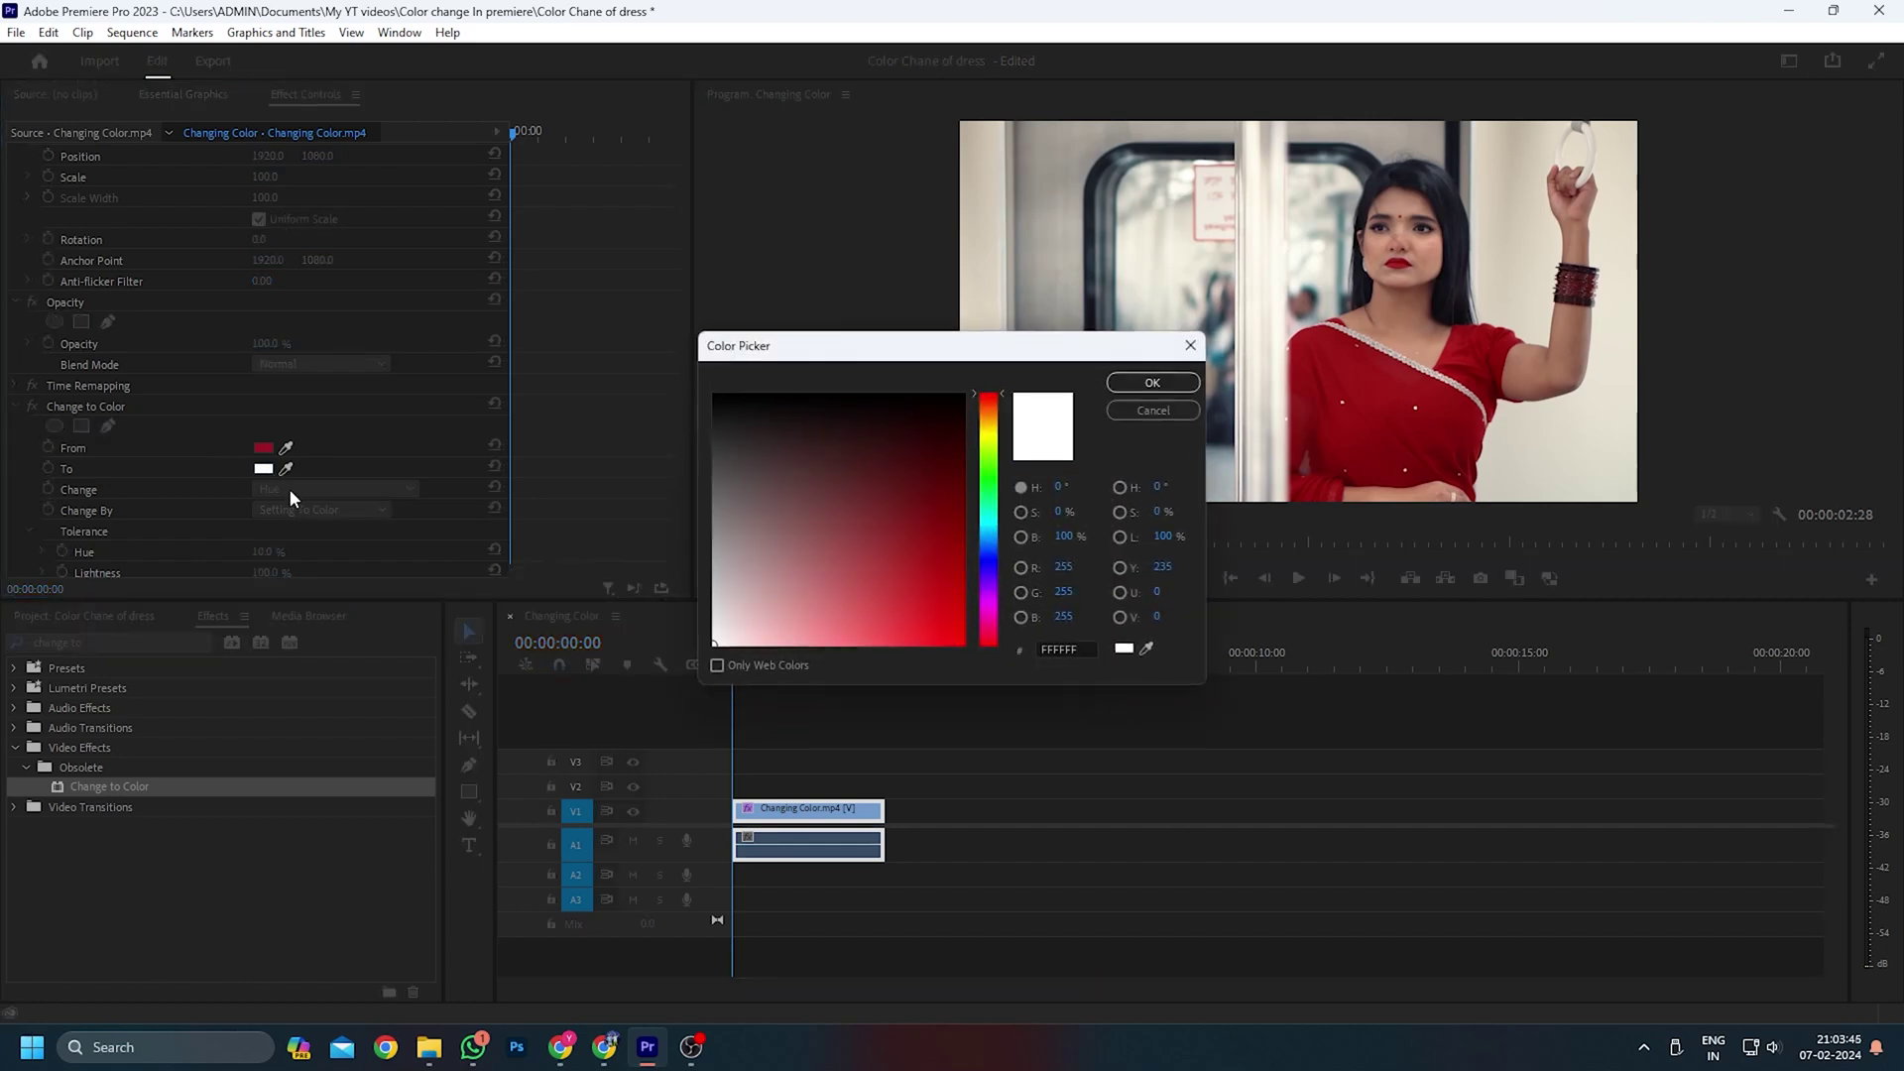
click(989, 562)
drag(961, 583, 962, 618)
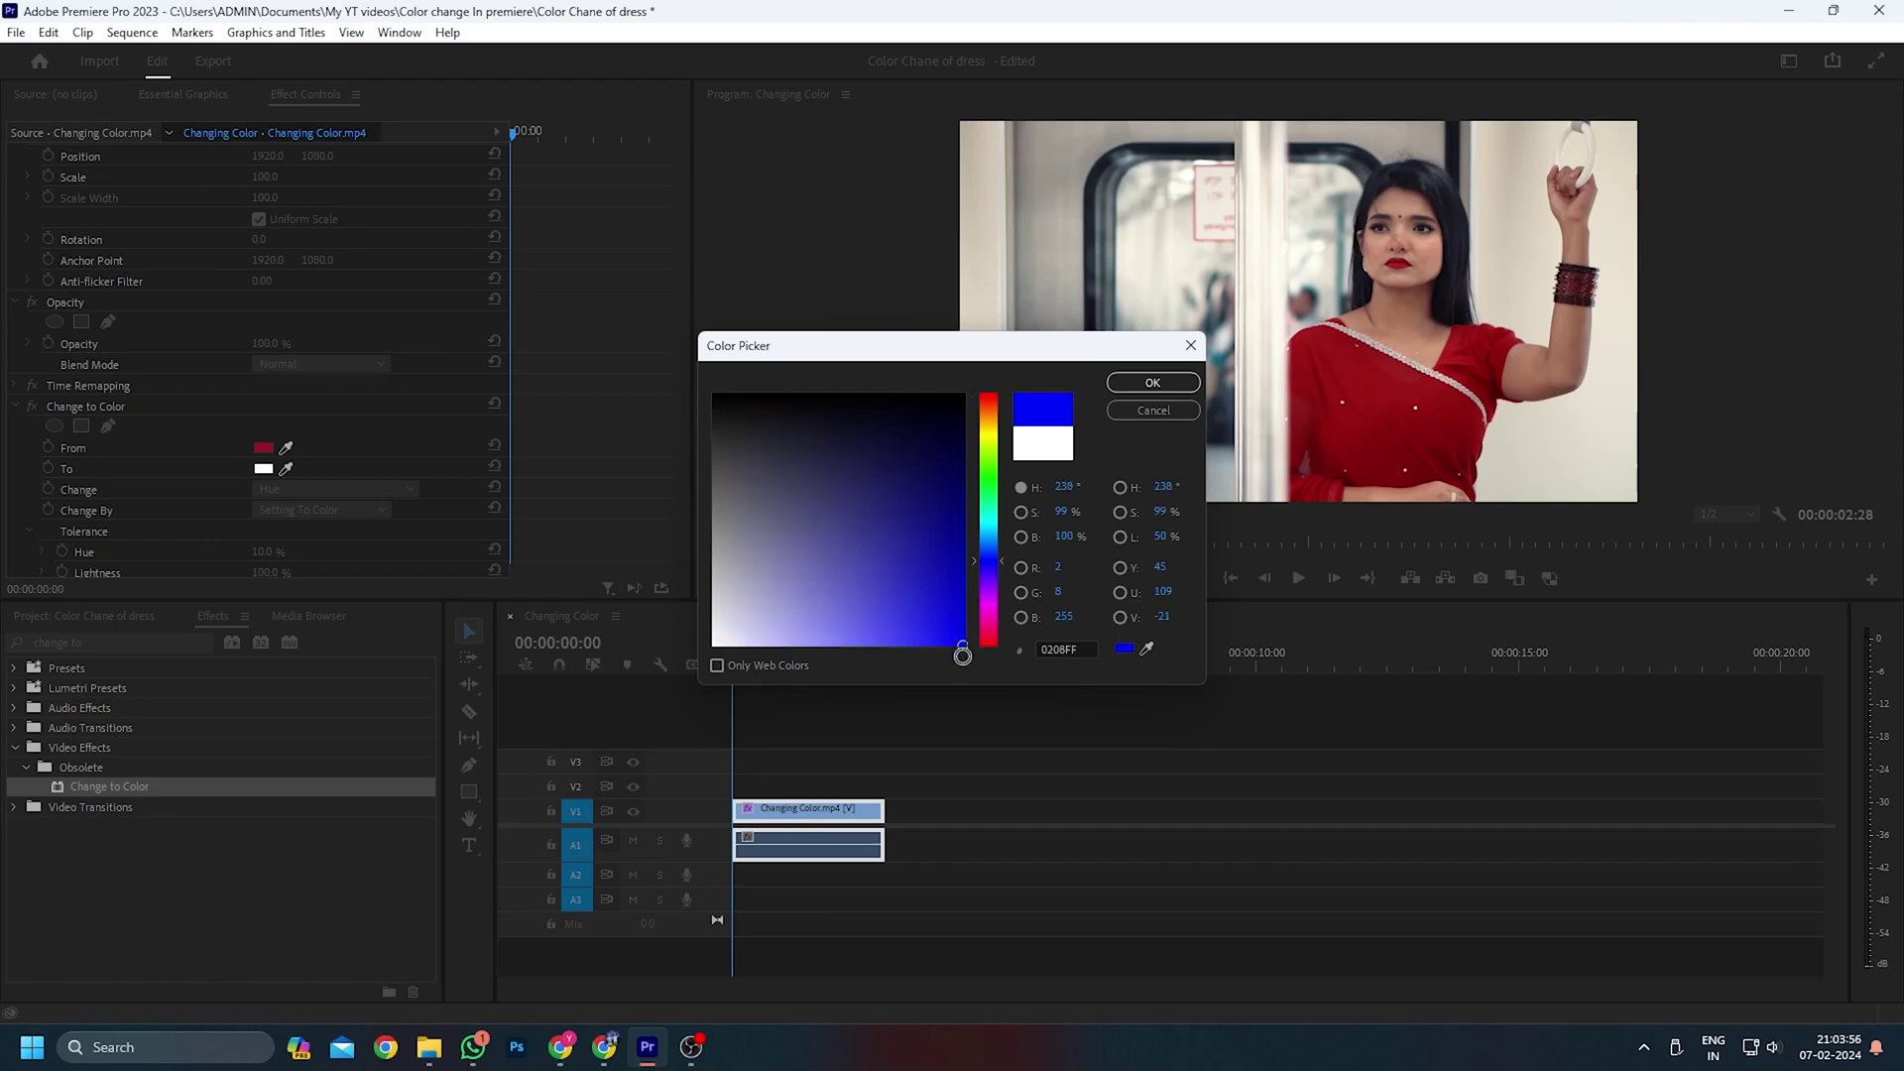
click(1152, 383)
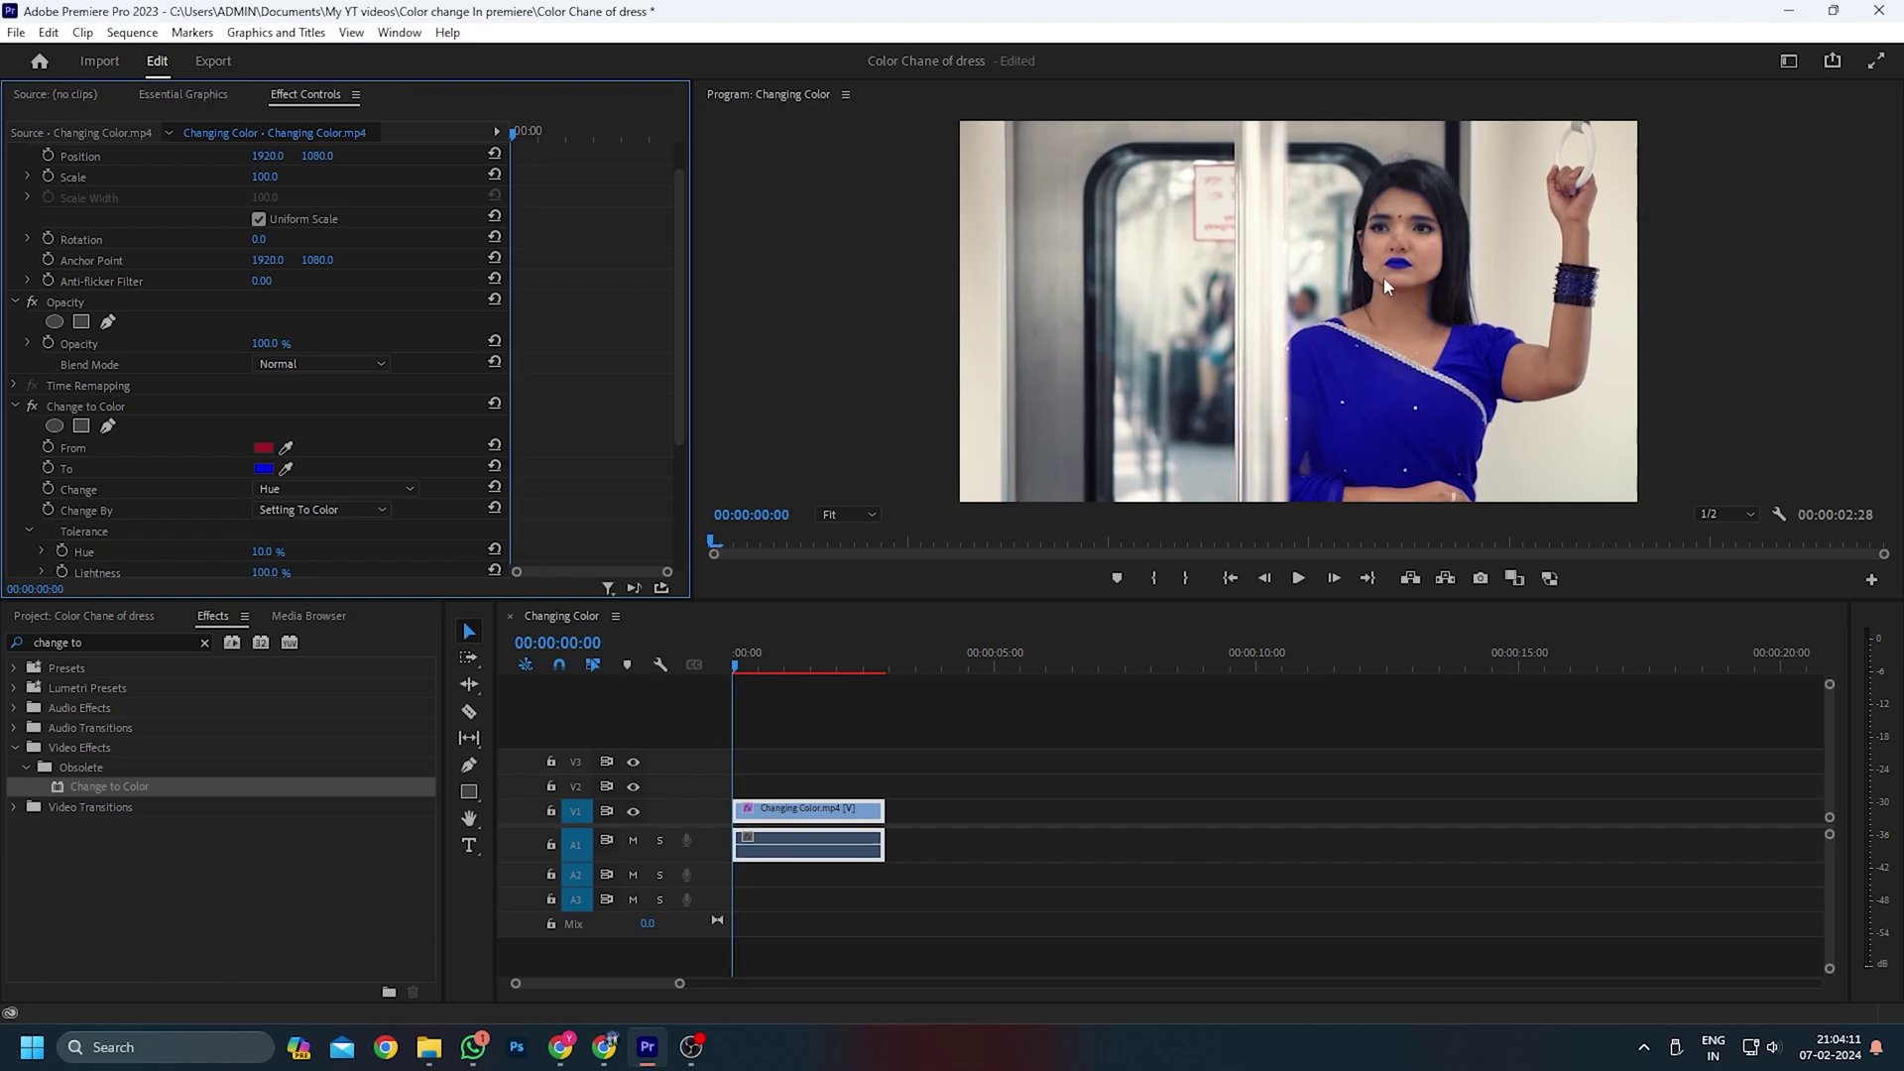
Draw a closed five-point free-draw bezier mask around the woman's face on Change to Color
key(Right)
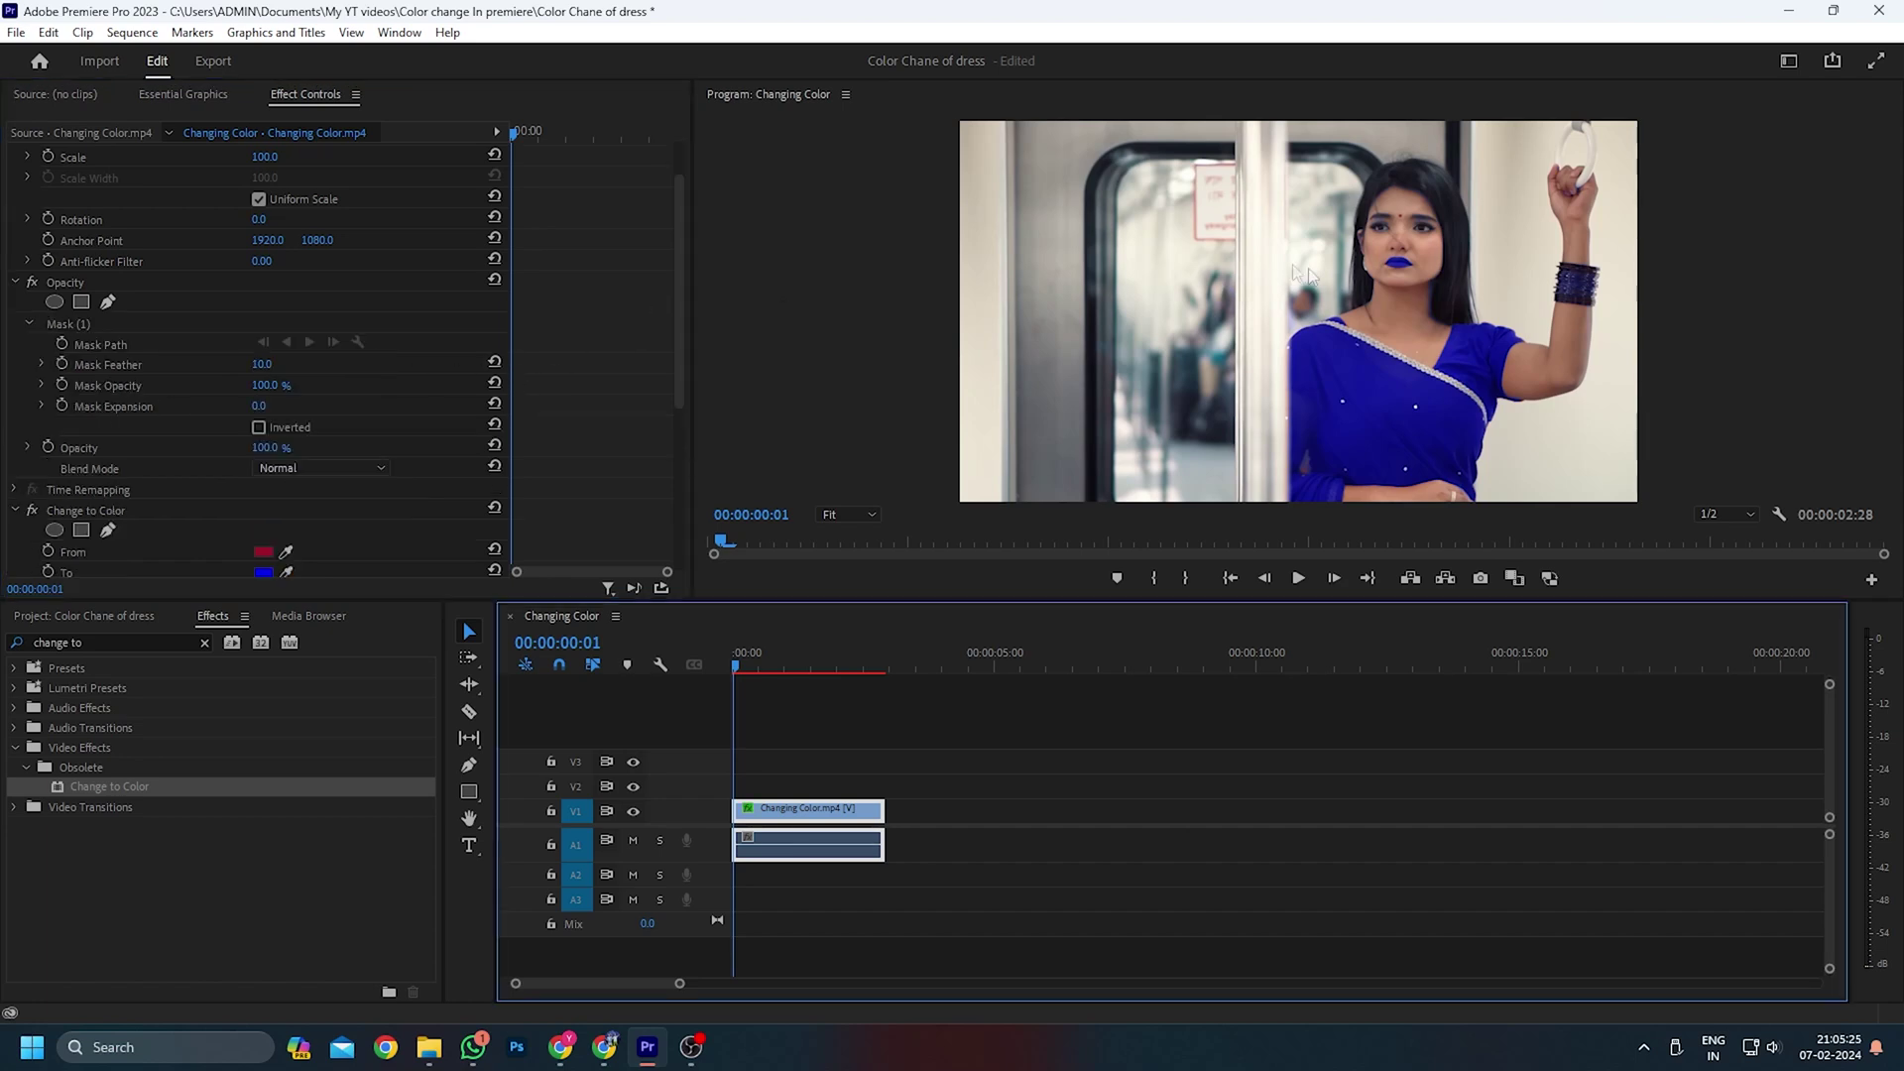
scroll(349, 569, down, 1)
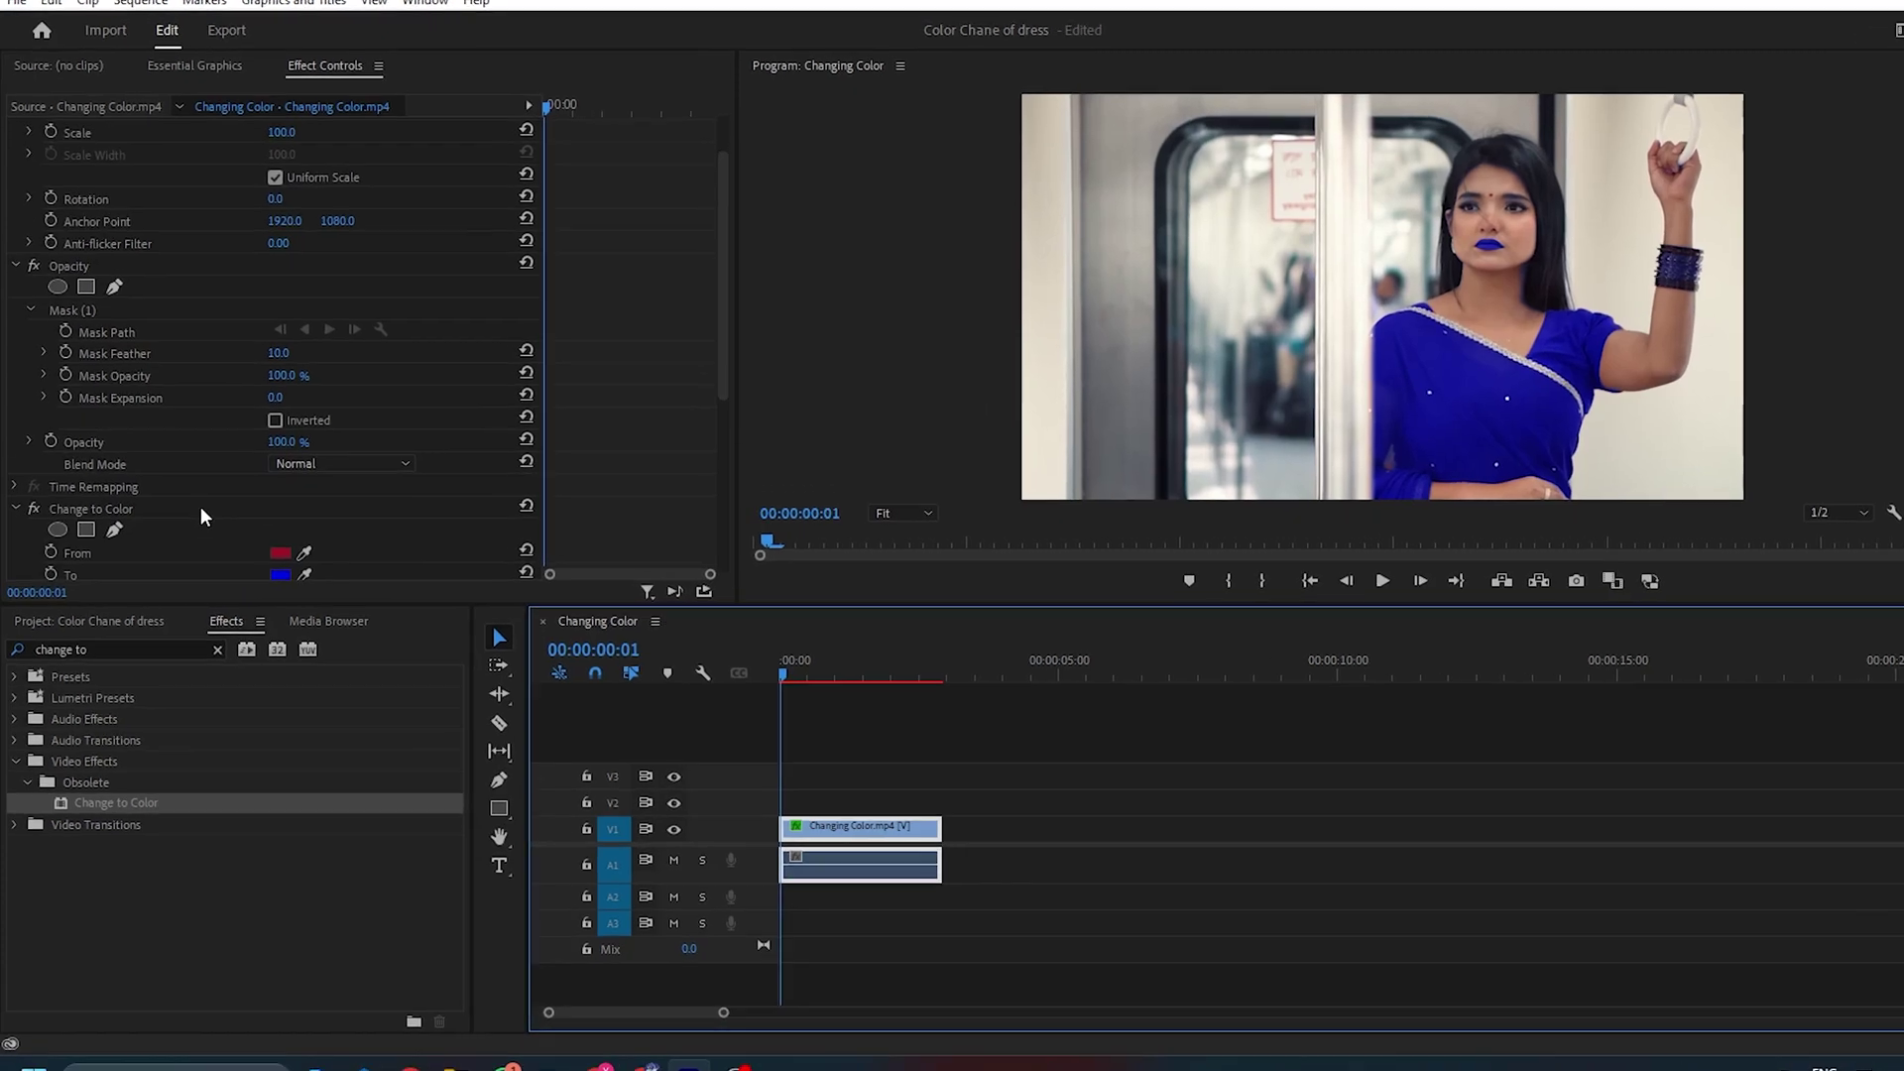
scroll(100, 509, down, 2)
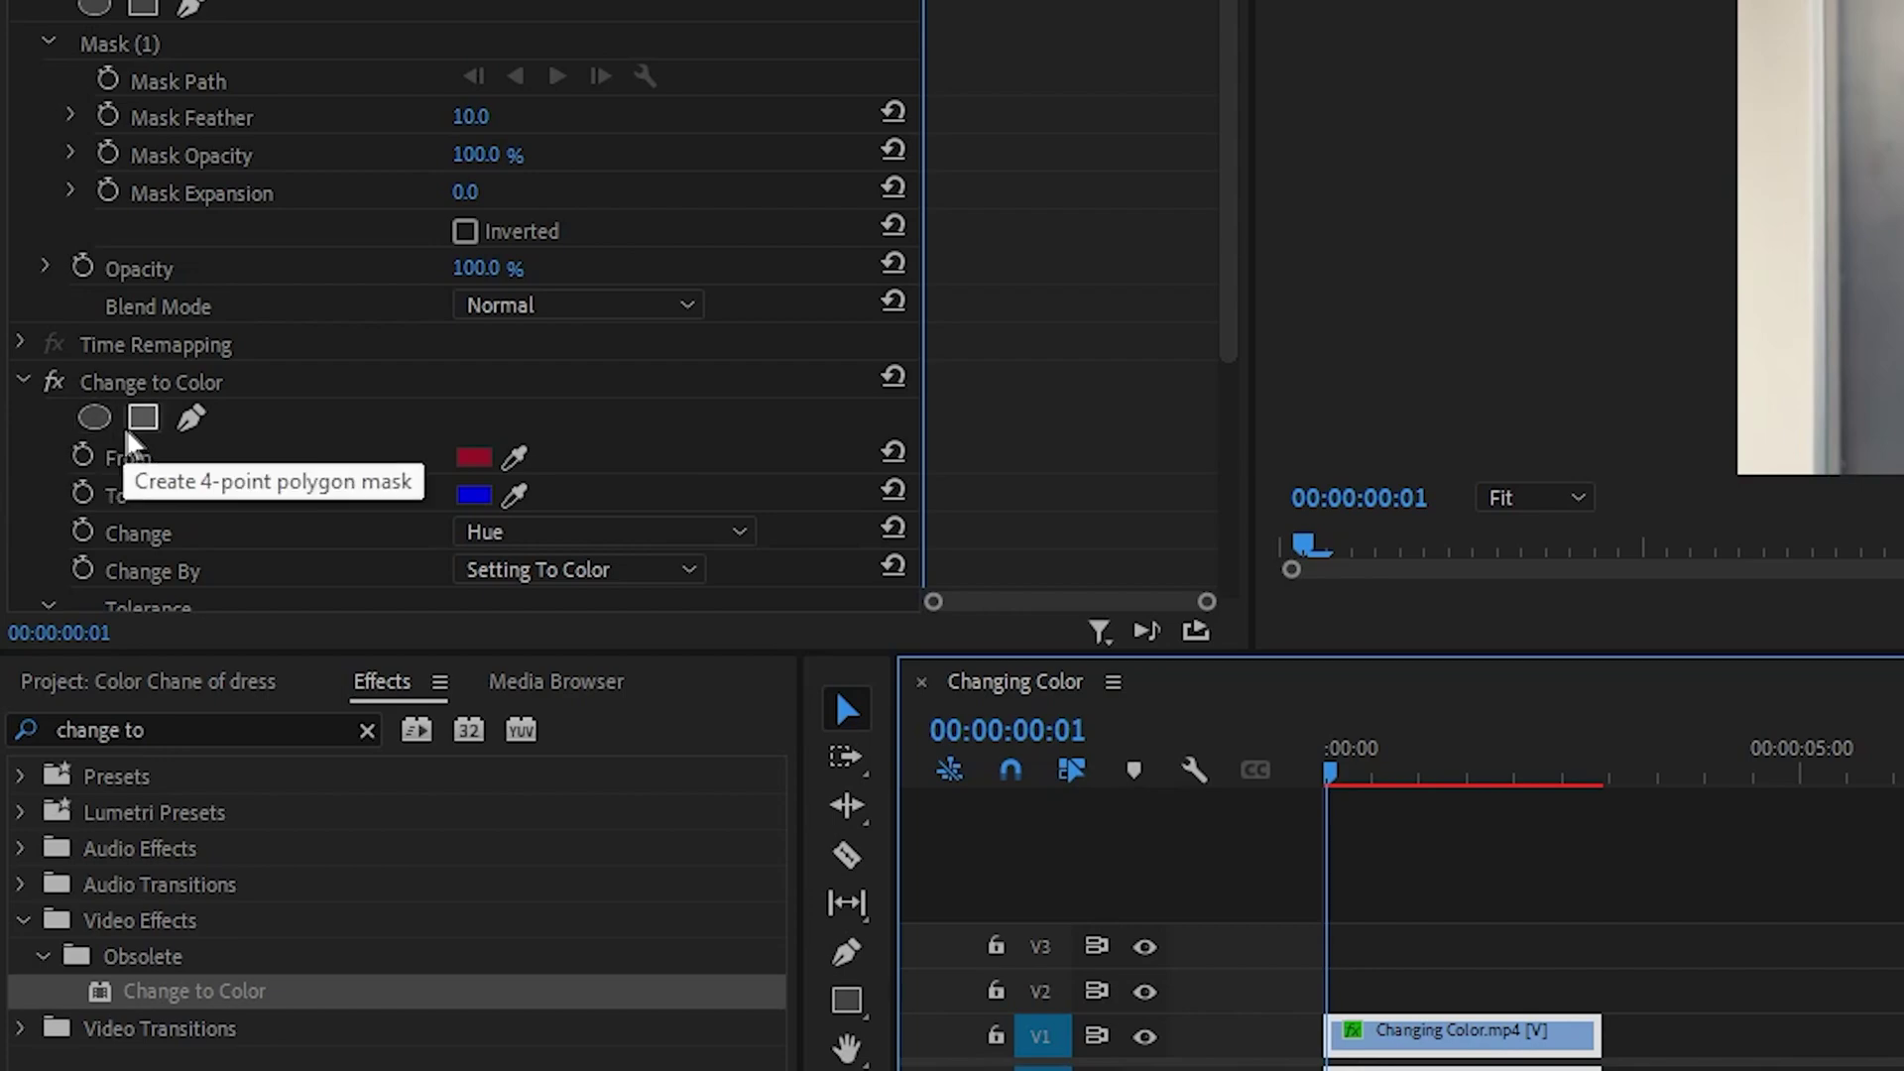
click(191, 420)
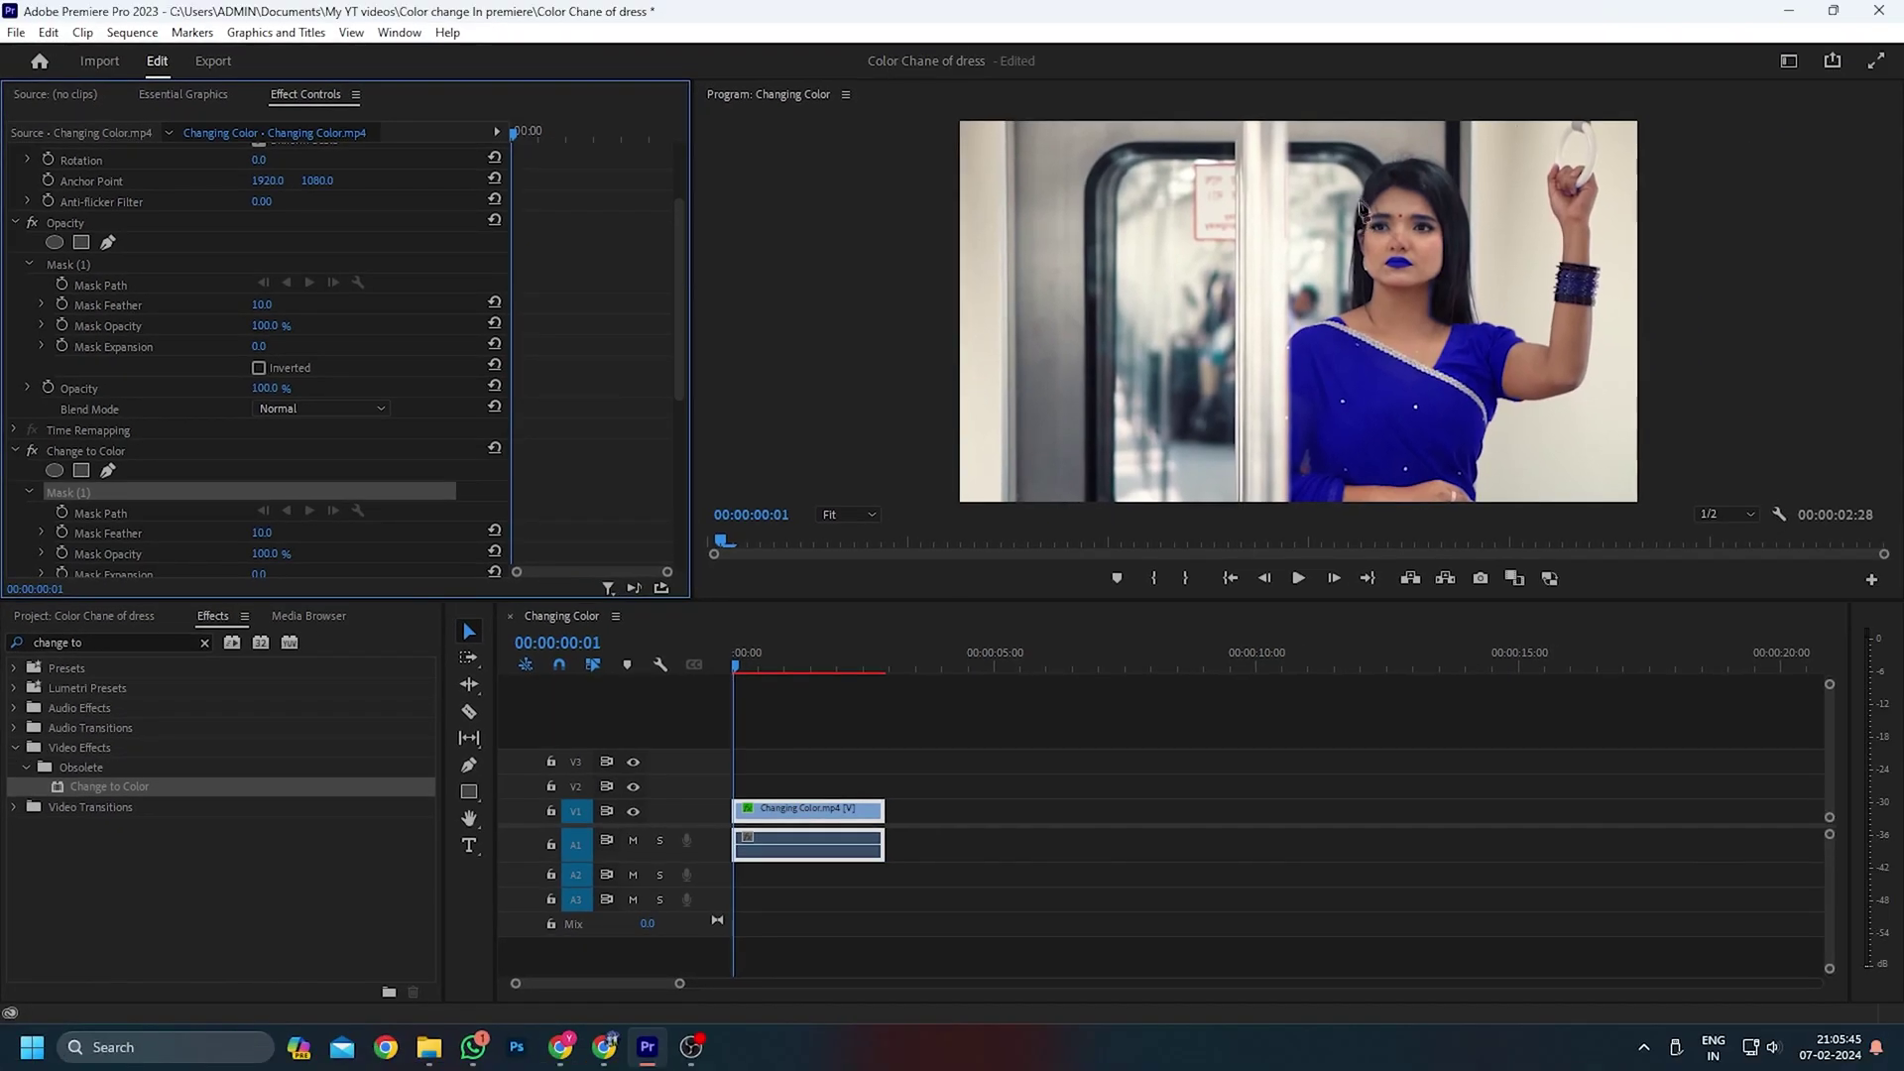
click(1360, 172)
click(1347, 282)
click(1436, 341)
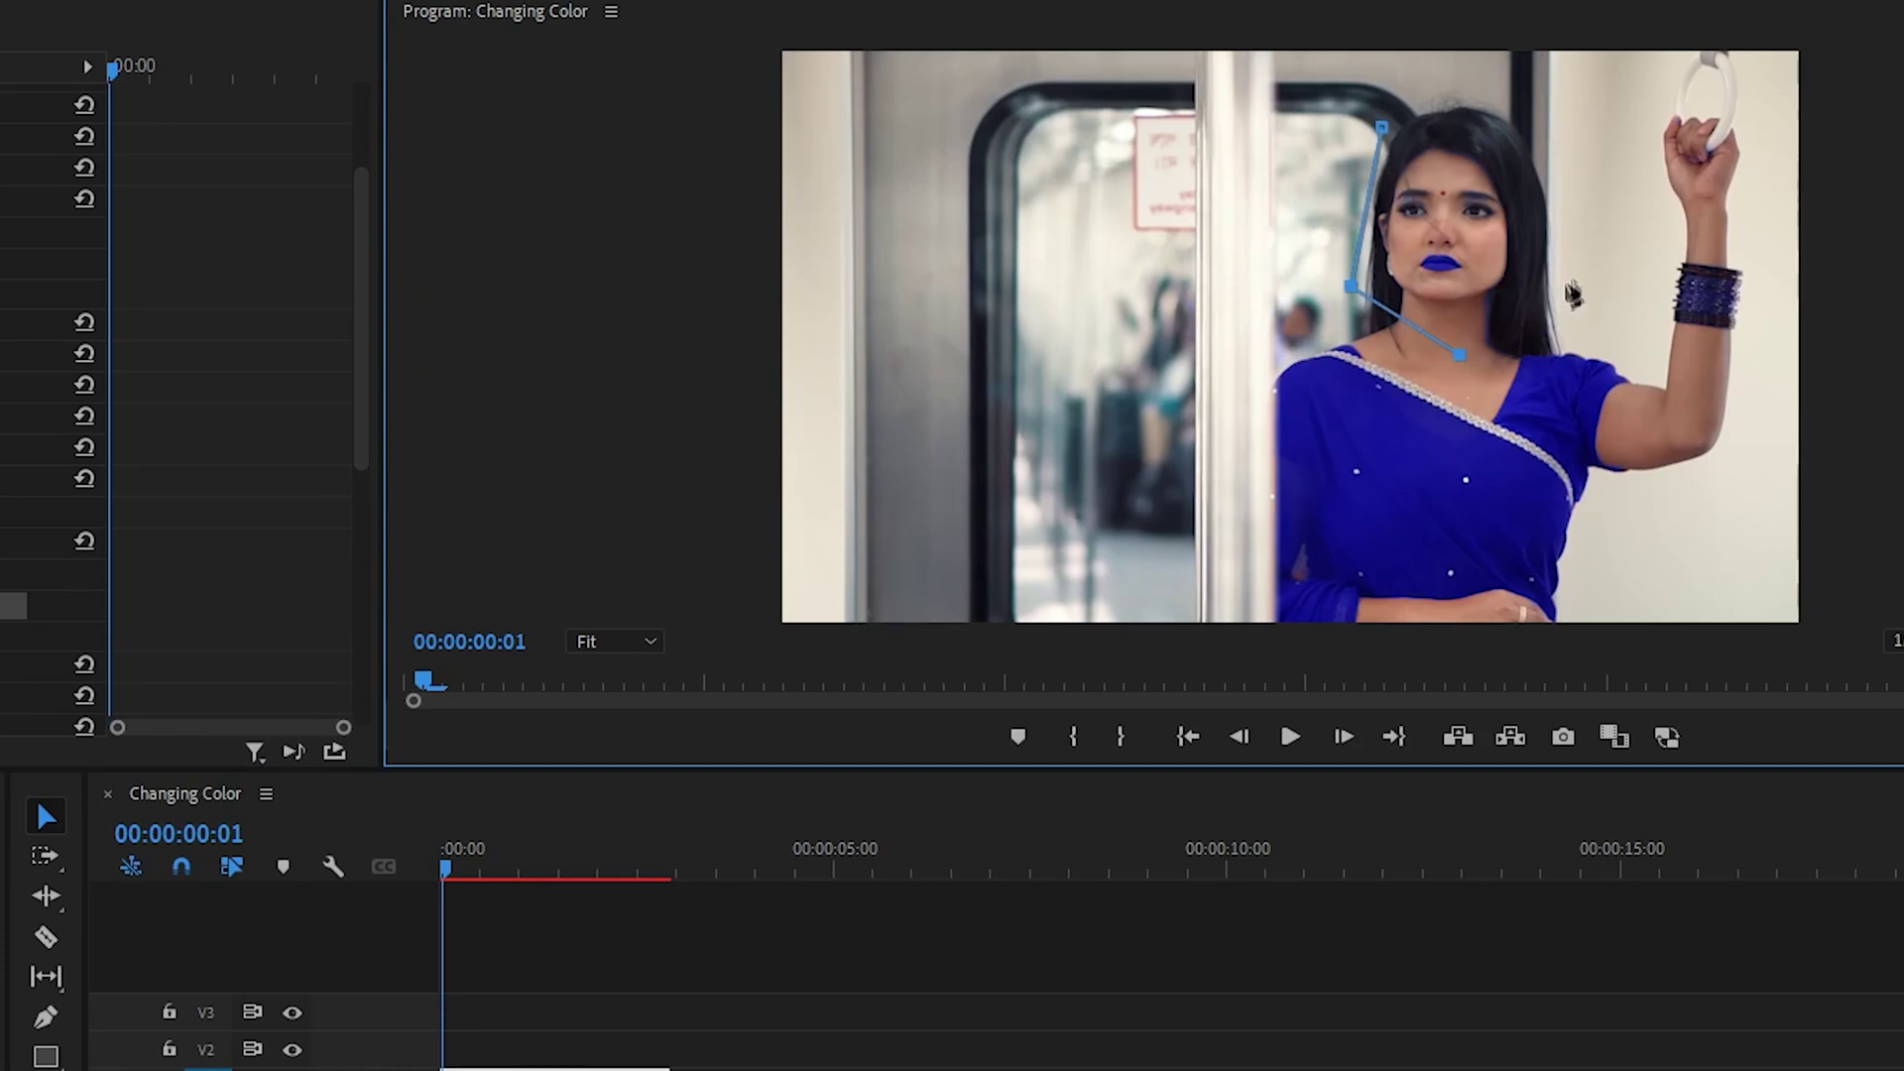
click(1559, 259)
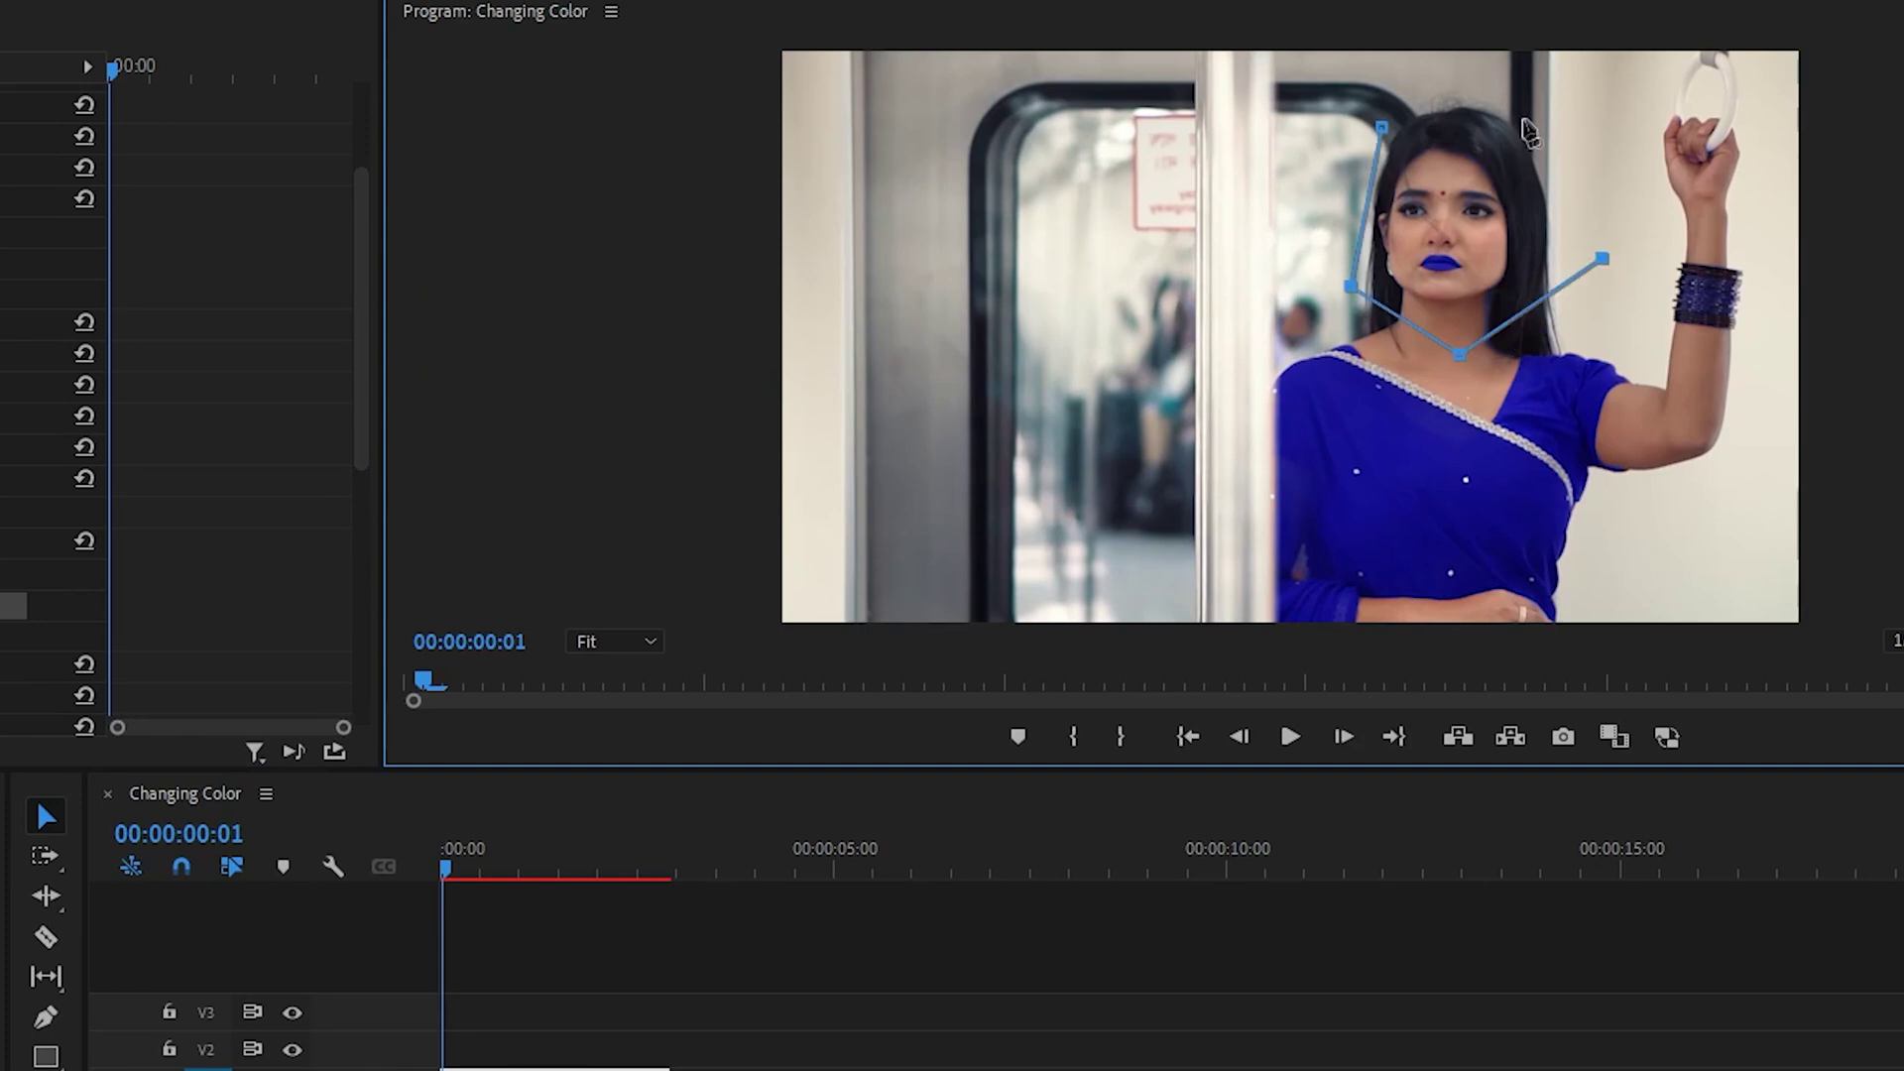
click(1523, 120)
click(1384, 128)
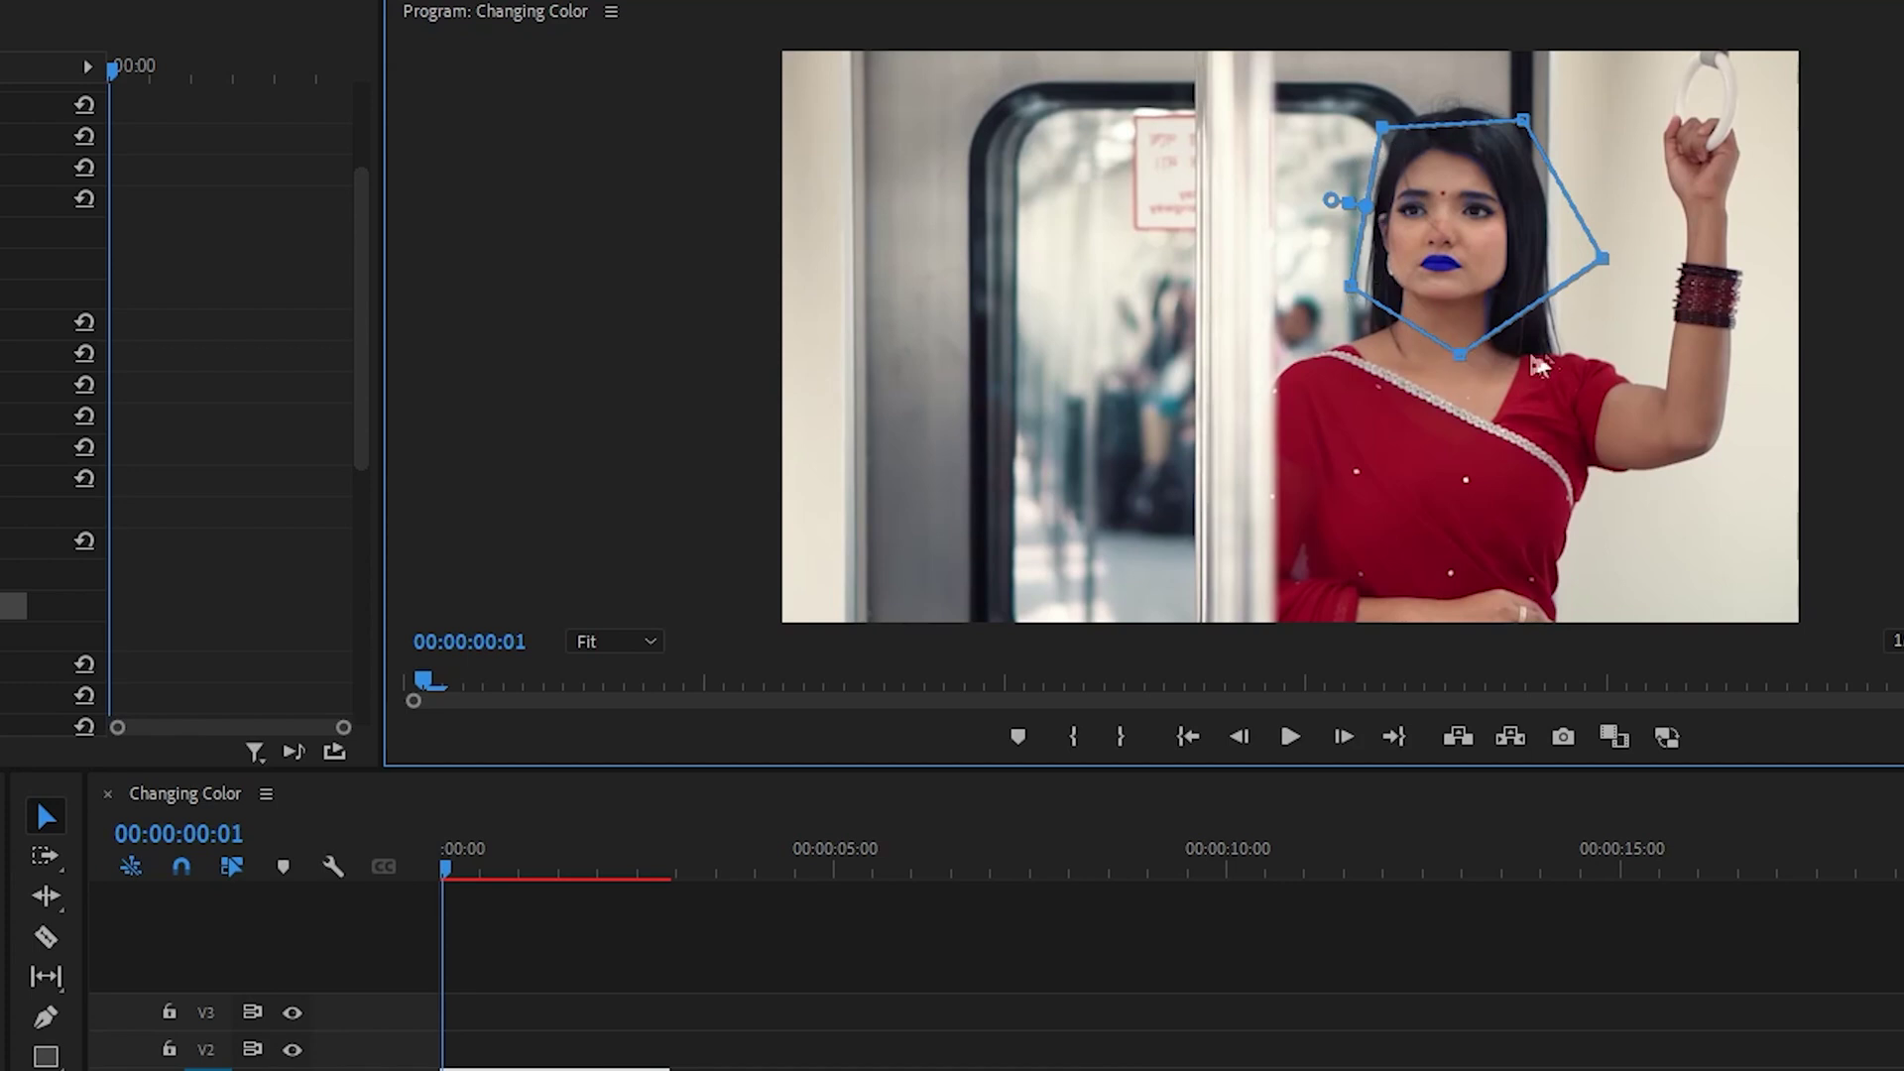
click(13, 545)
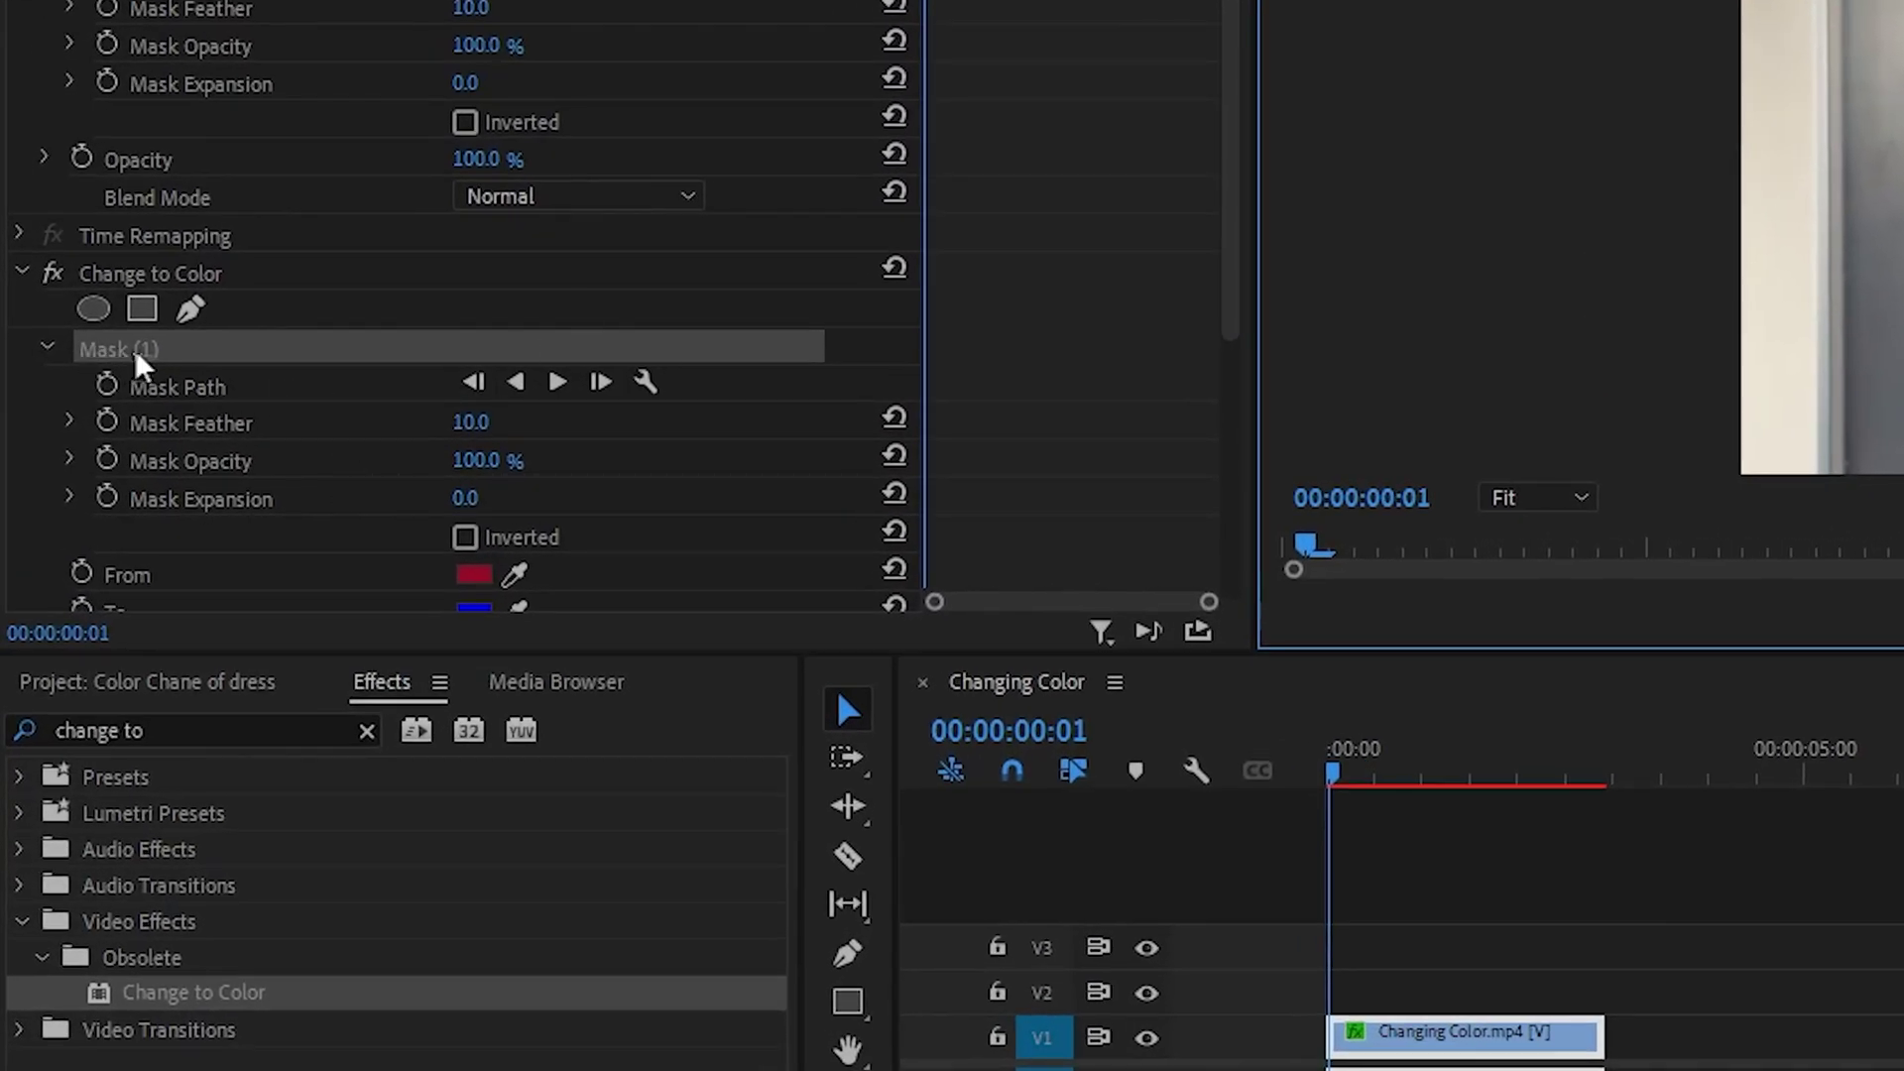
Invert Mask (1) so the face is excluded from the colour change
click(466, 540)
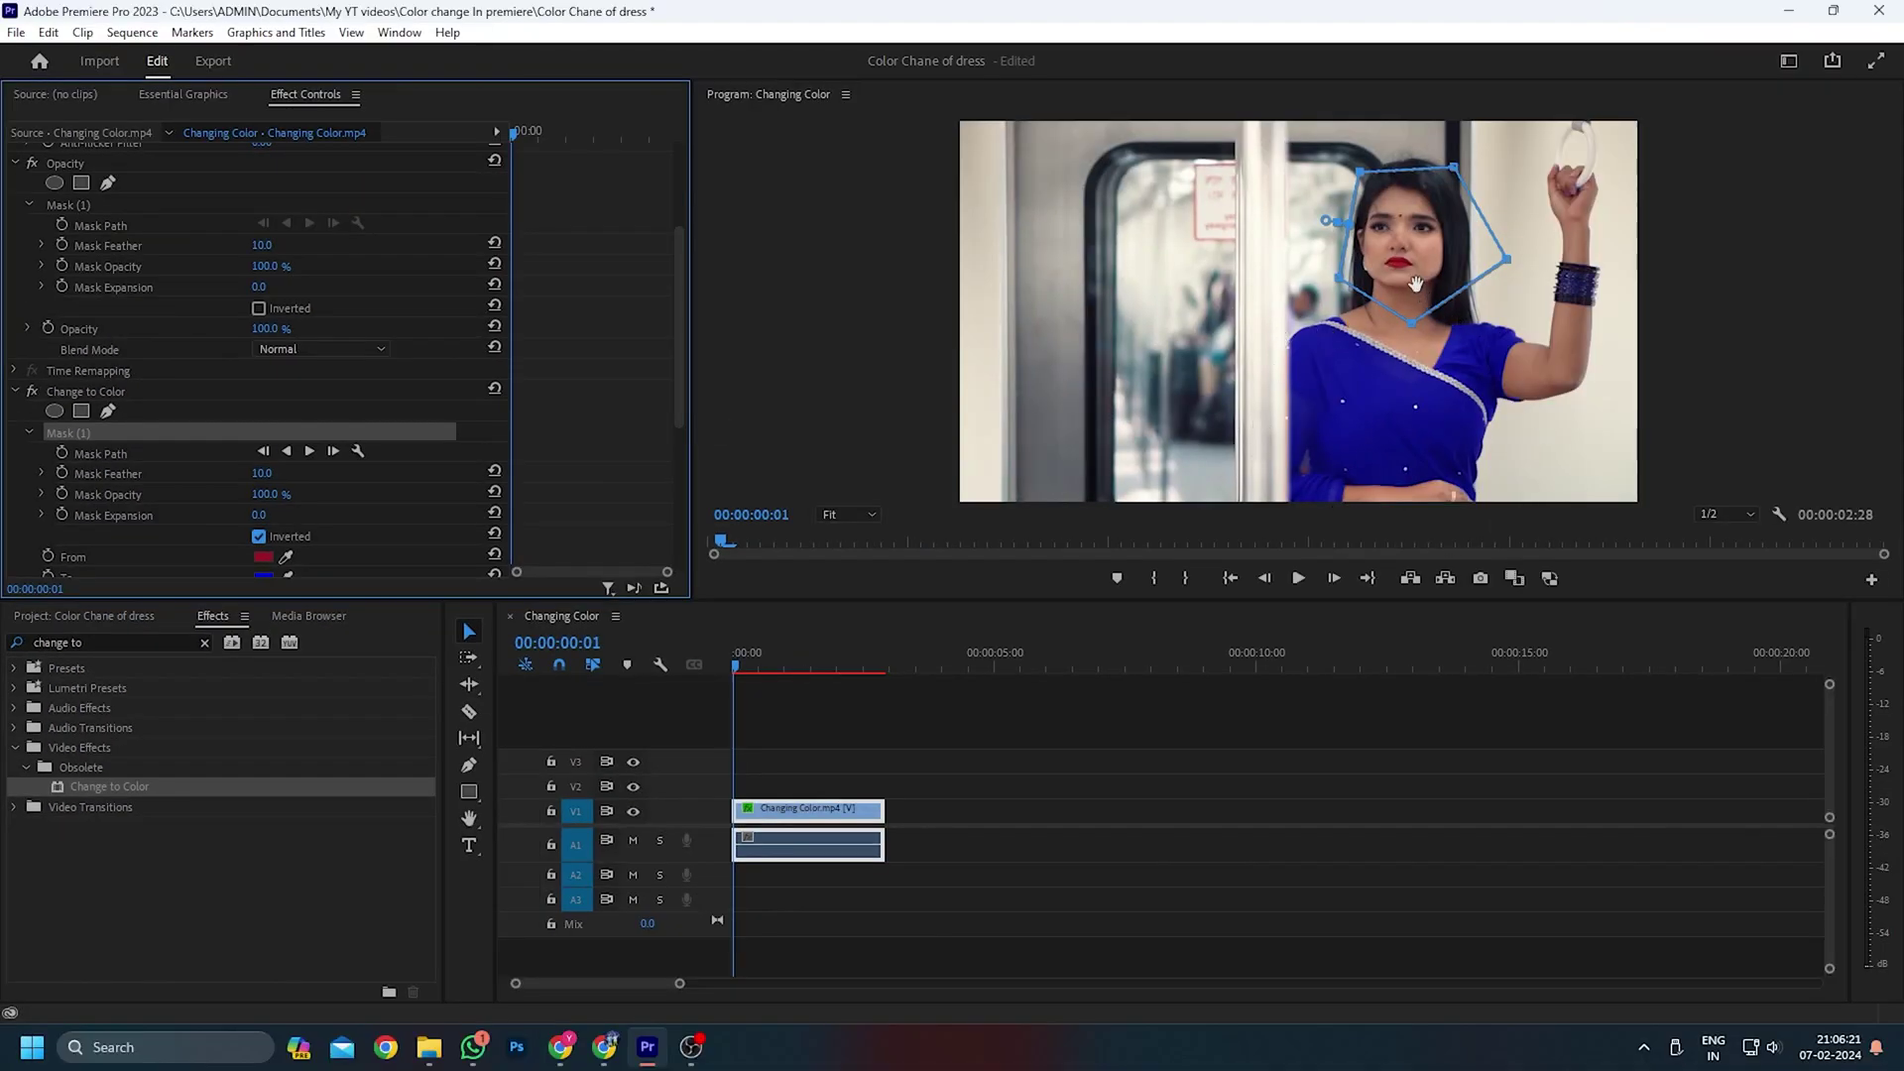
alt+scroll(784, 815, up, 2)
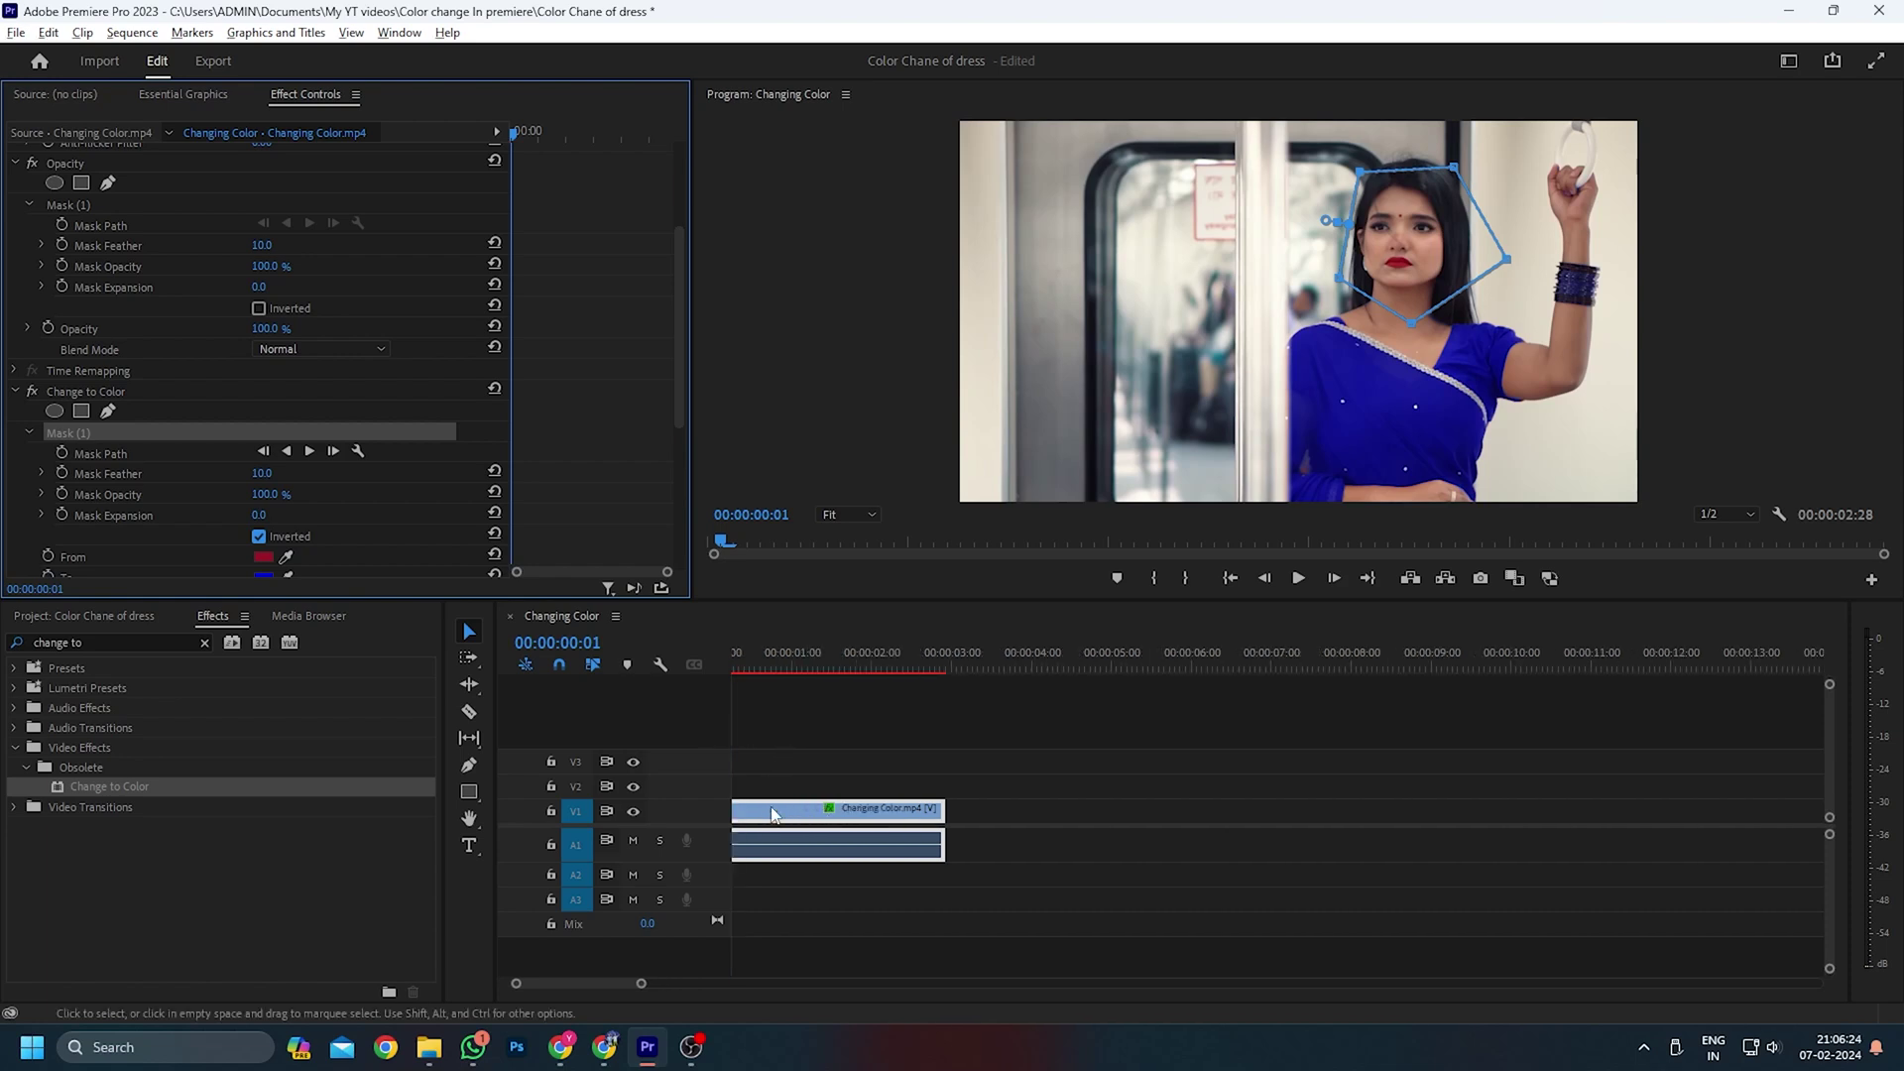
alt+scroll(784, 815, up, 1)
alt+scroll(784, 815, up, 1)
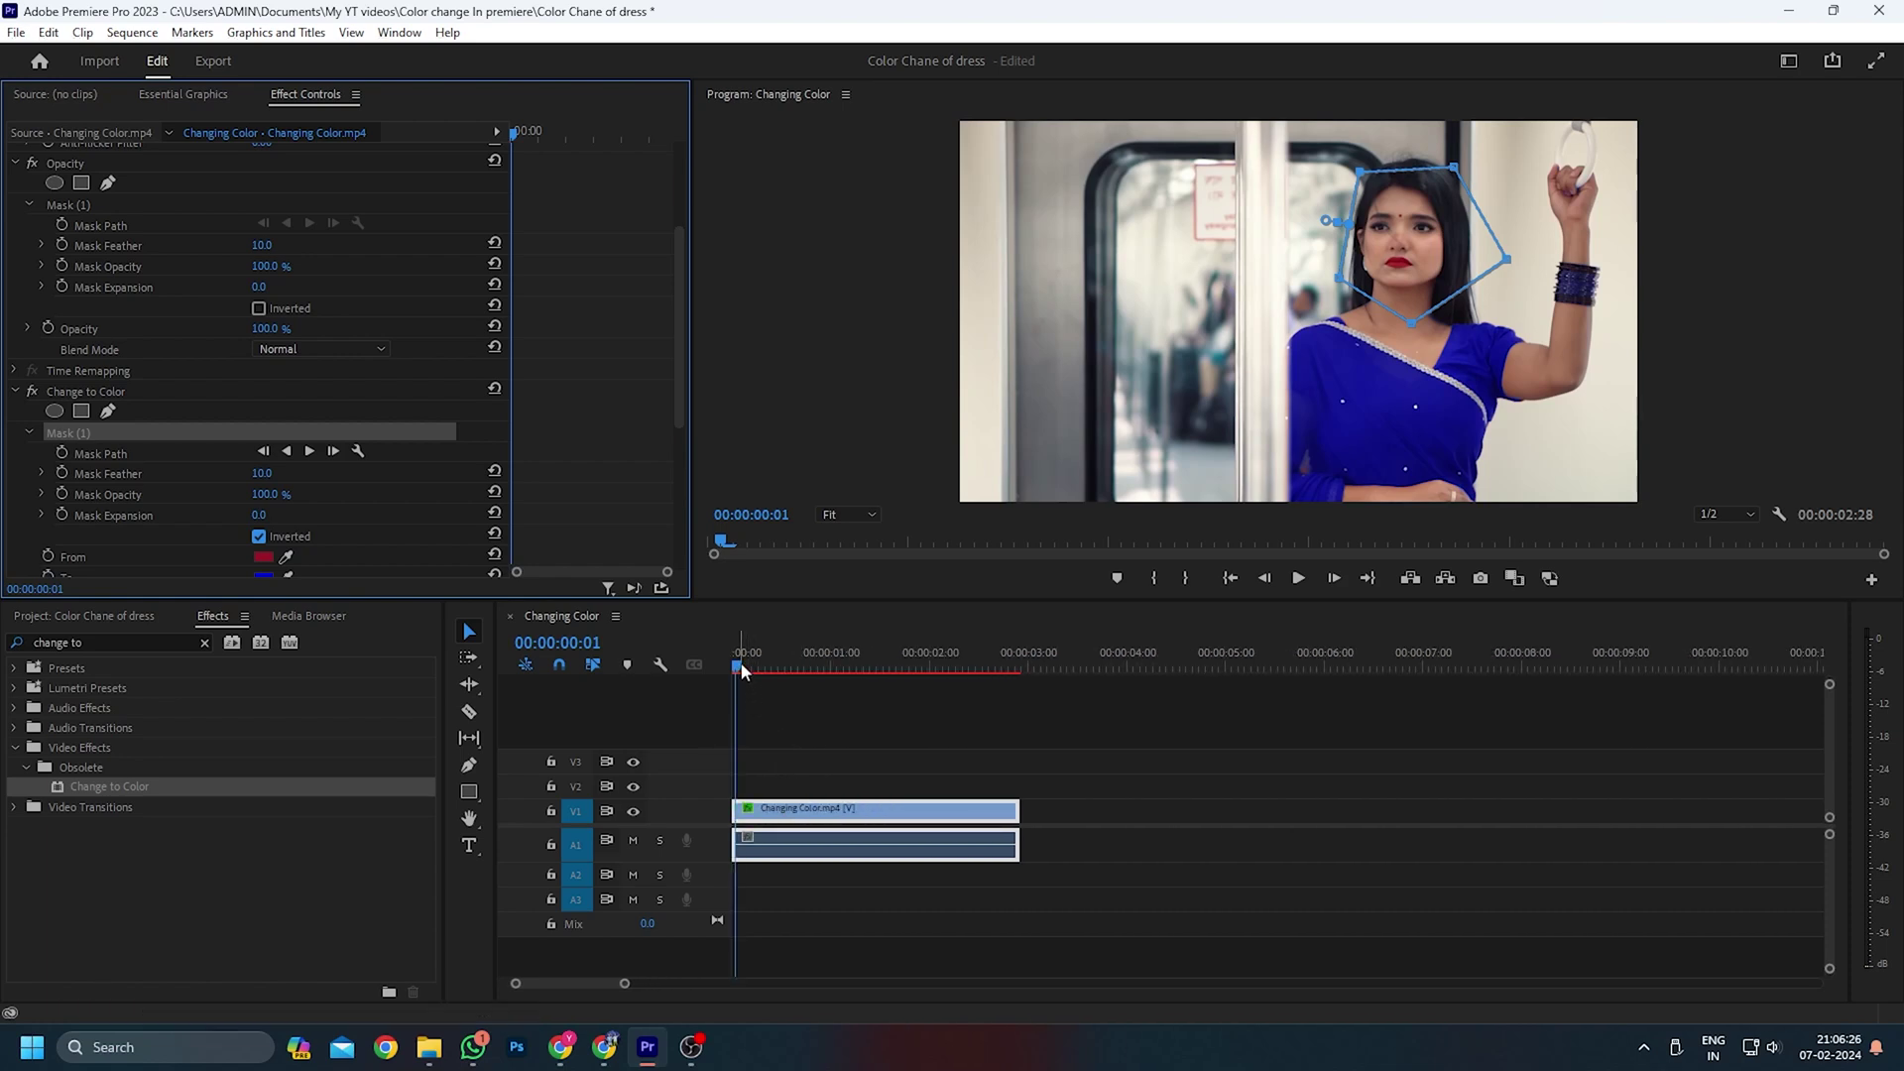
Keyframe the Mask Path from frame 0, adding keyframes while stepping forward frame by frame
click(777, 742)
key(Left)
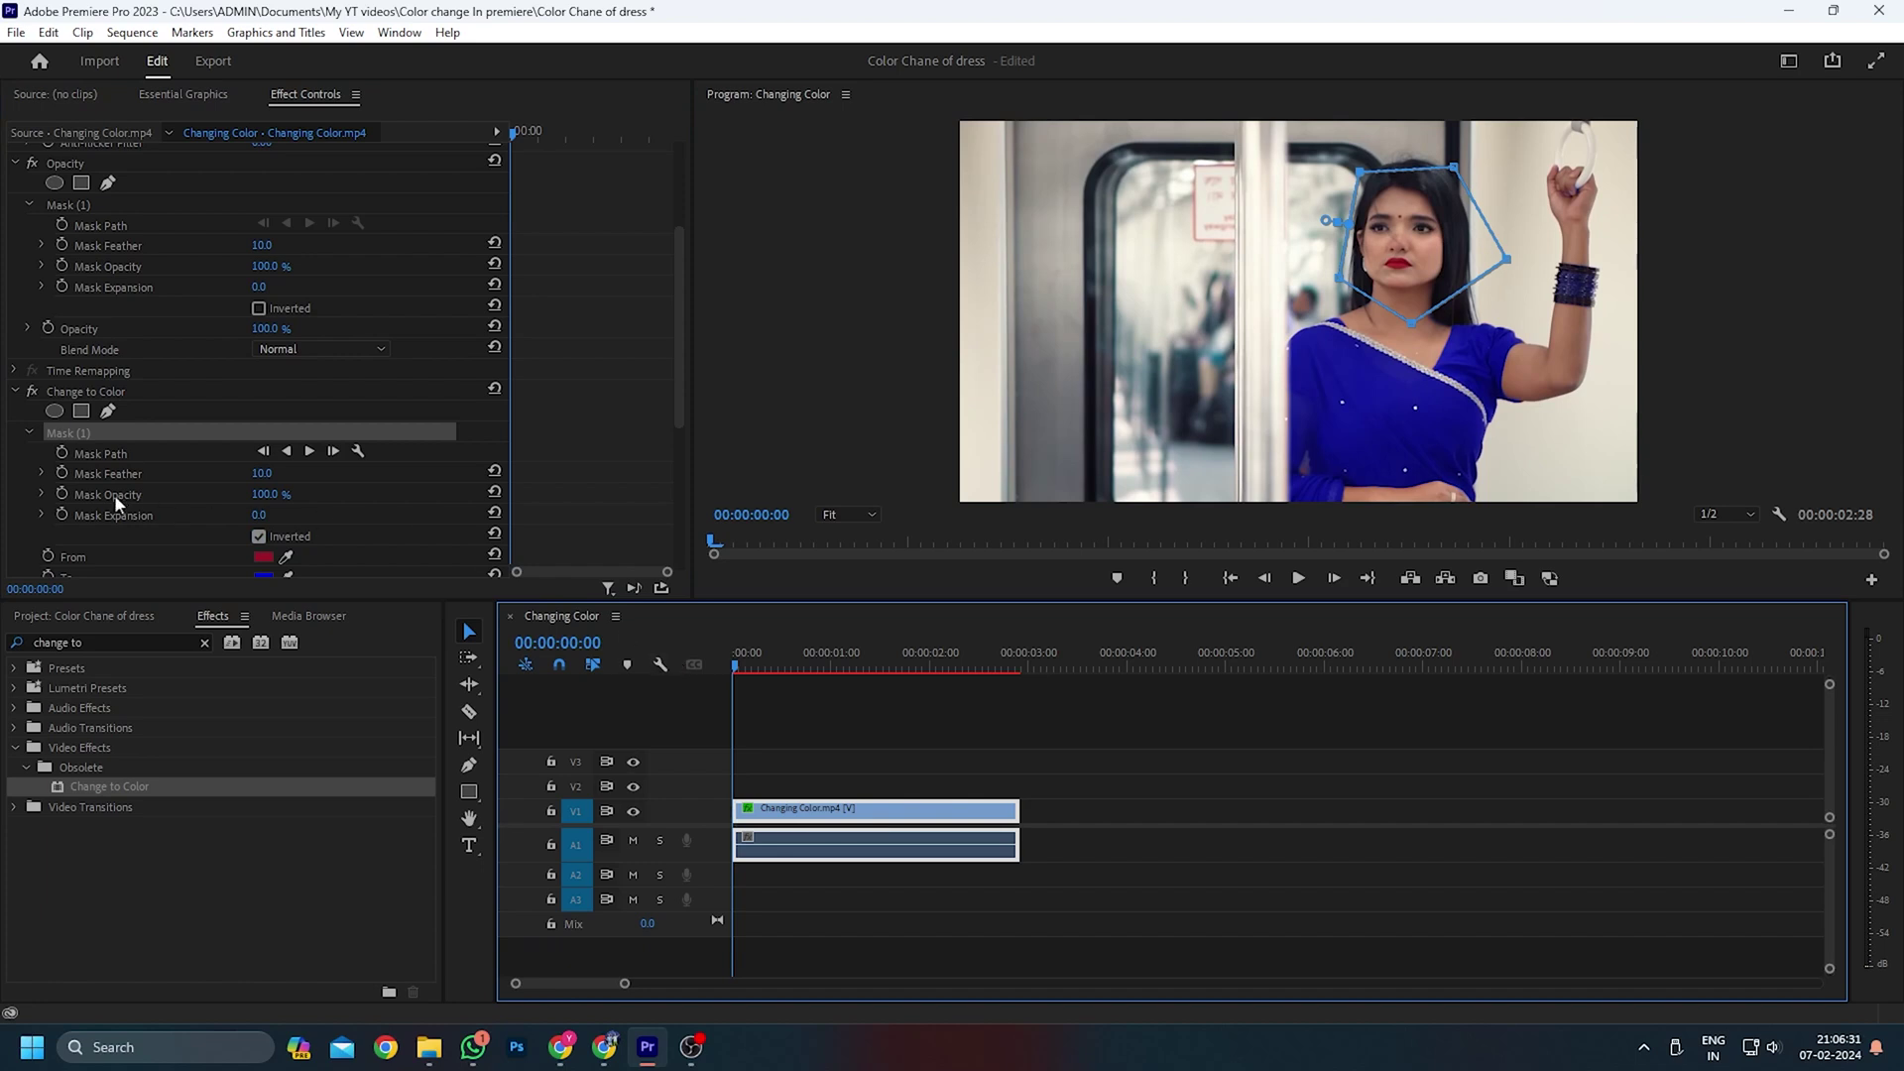
click(63, 453)
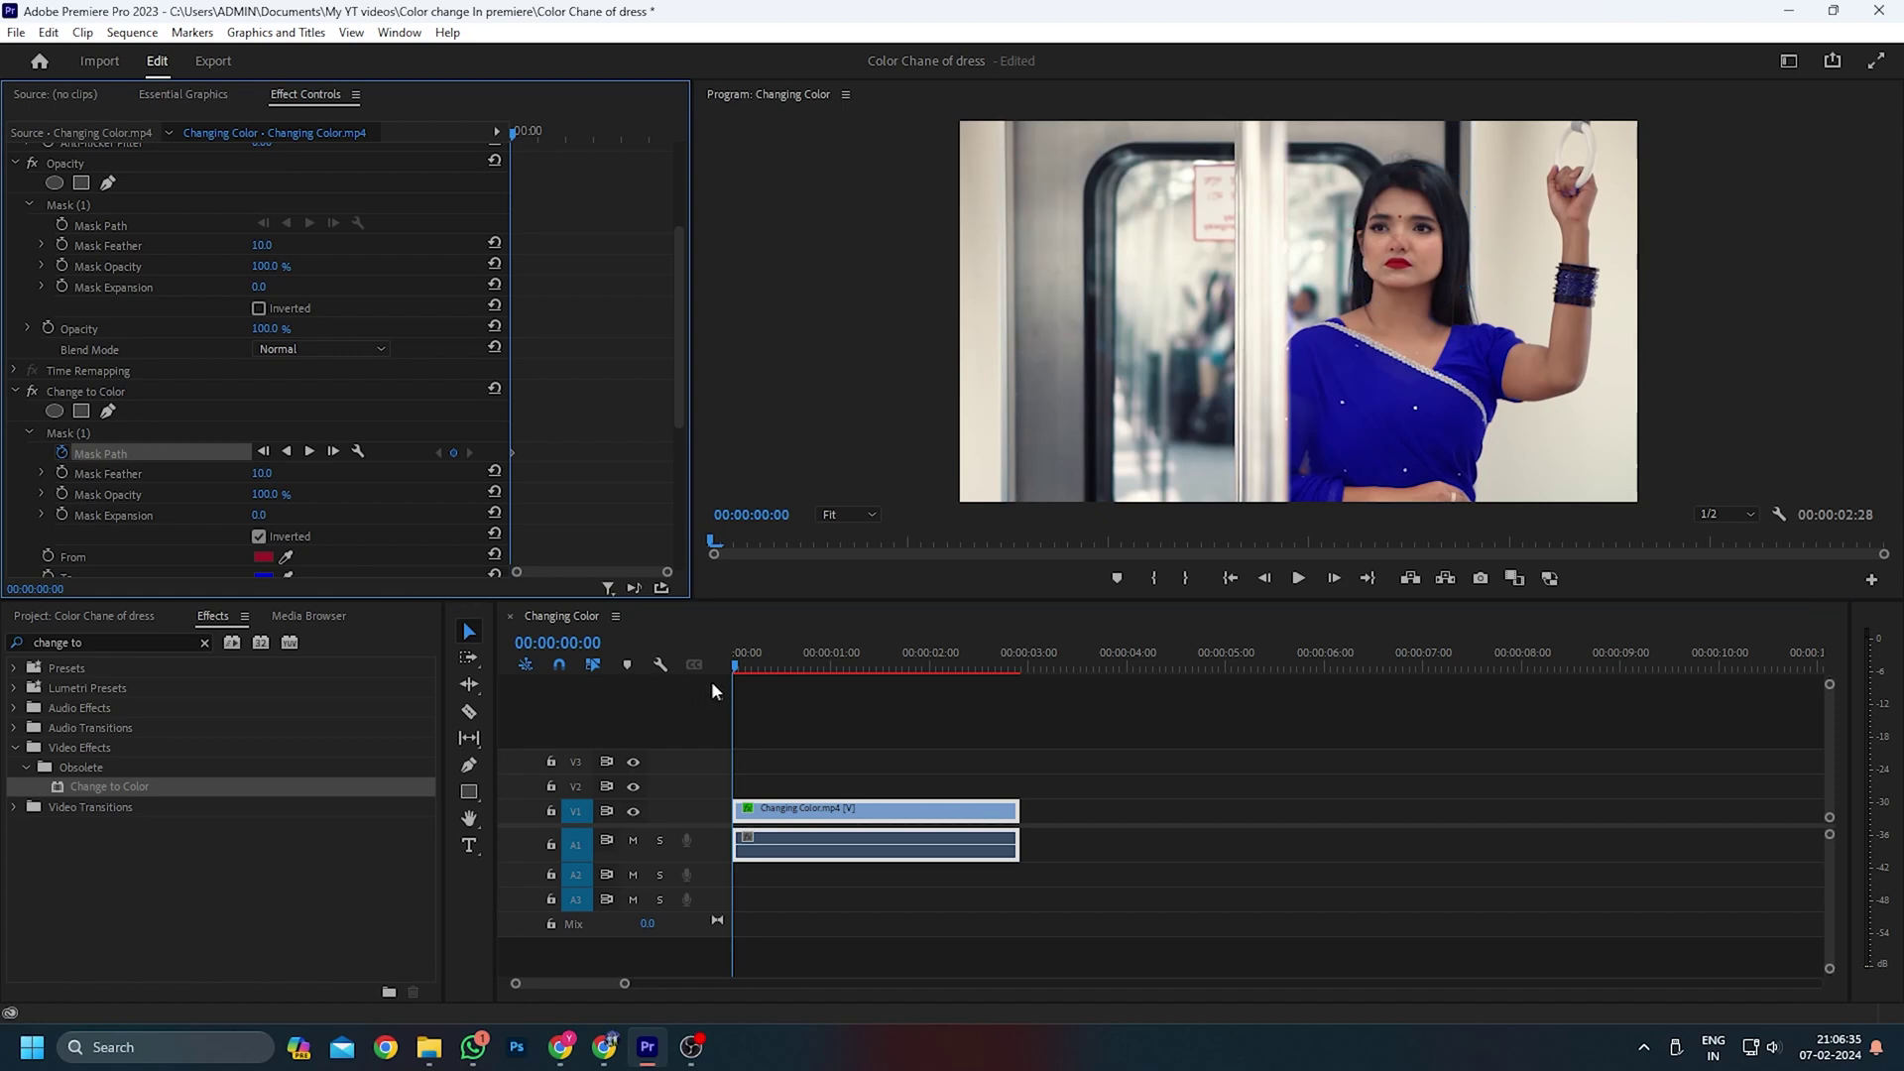
key(Right)
key(Right)
key(Right)
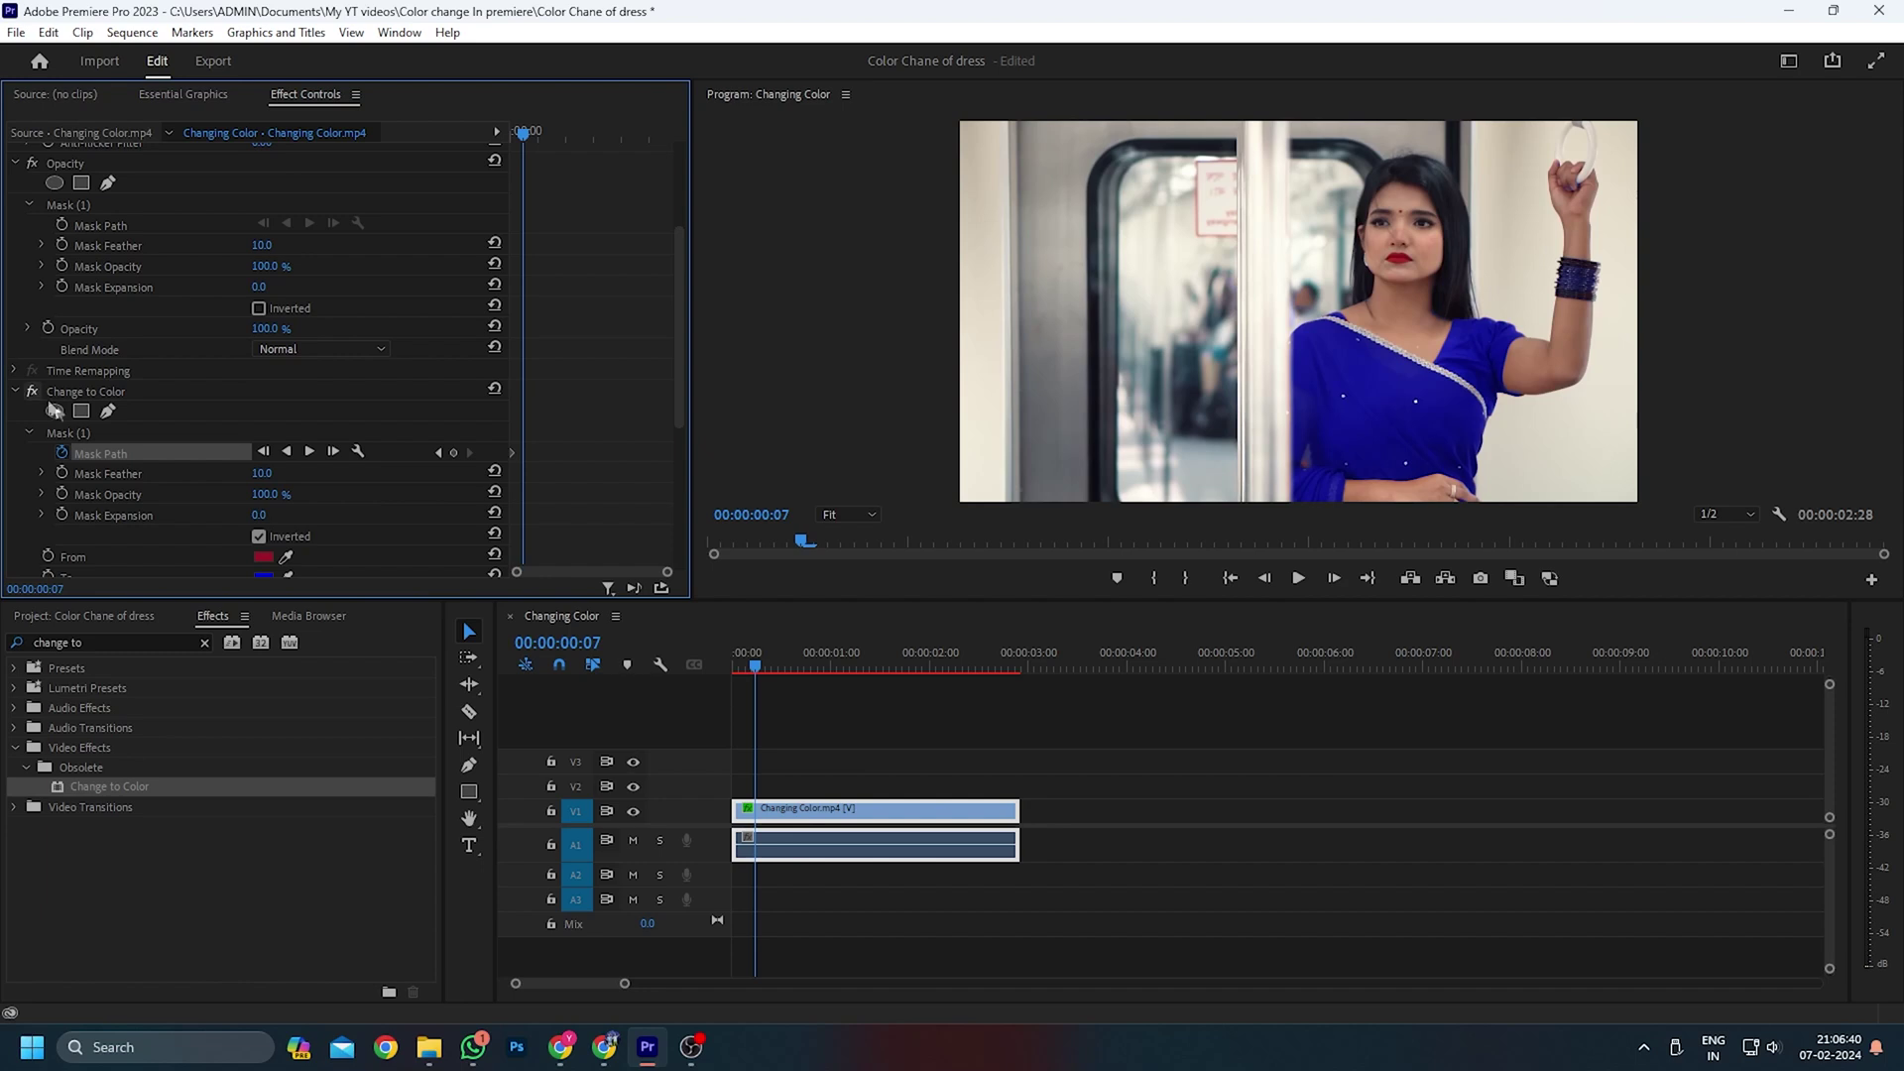
click(83, 440)
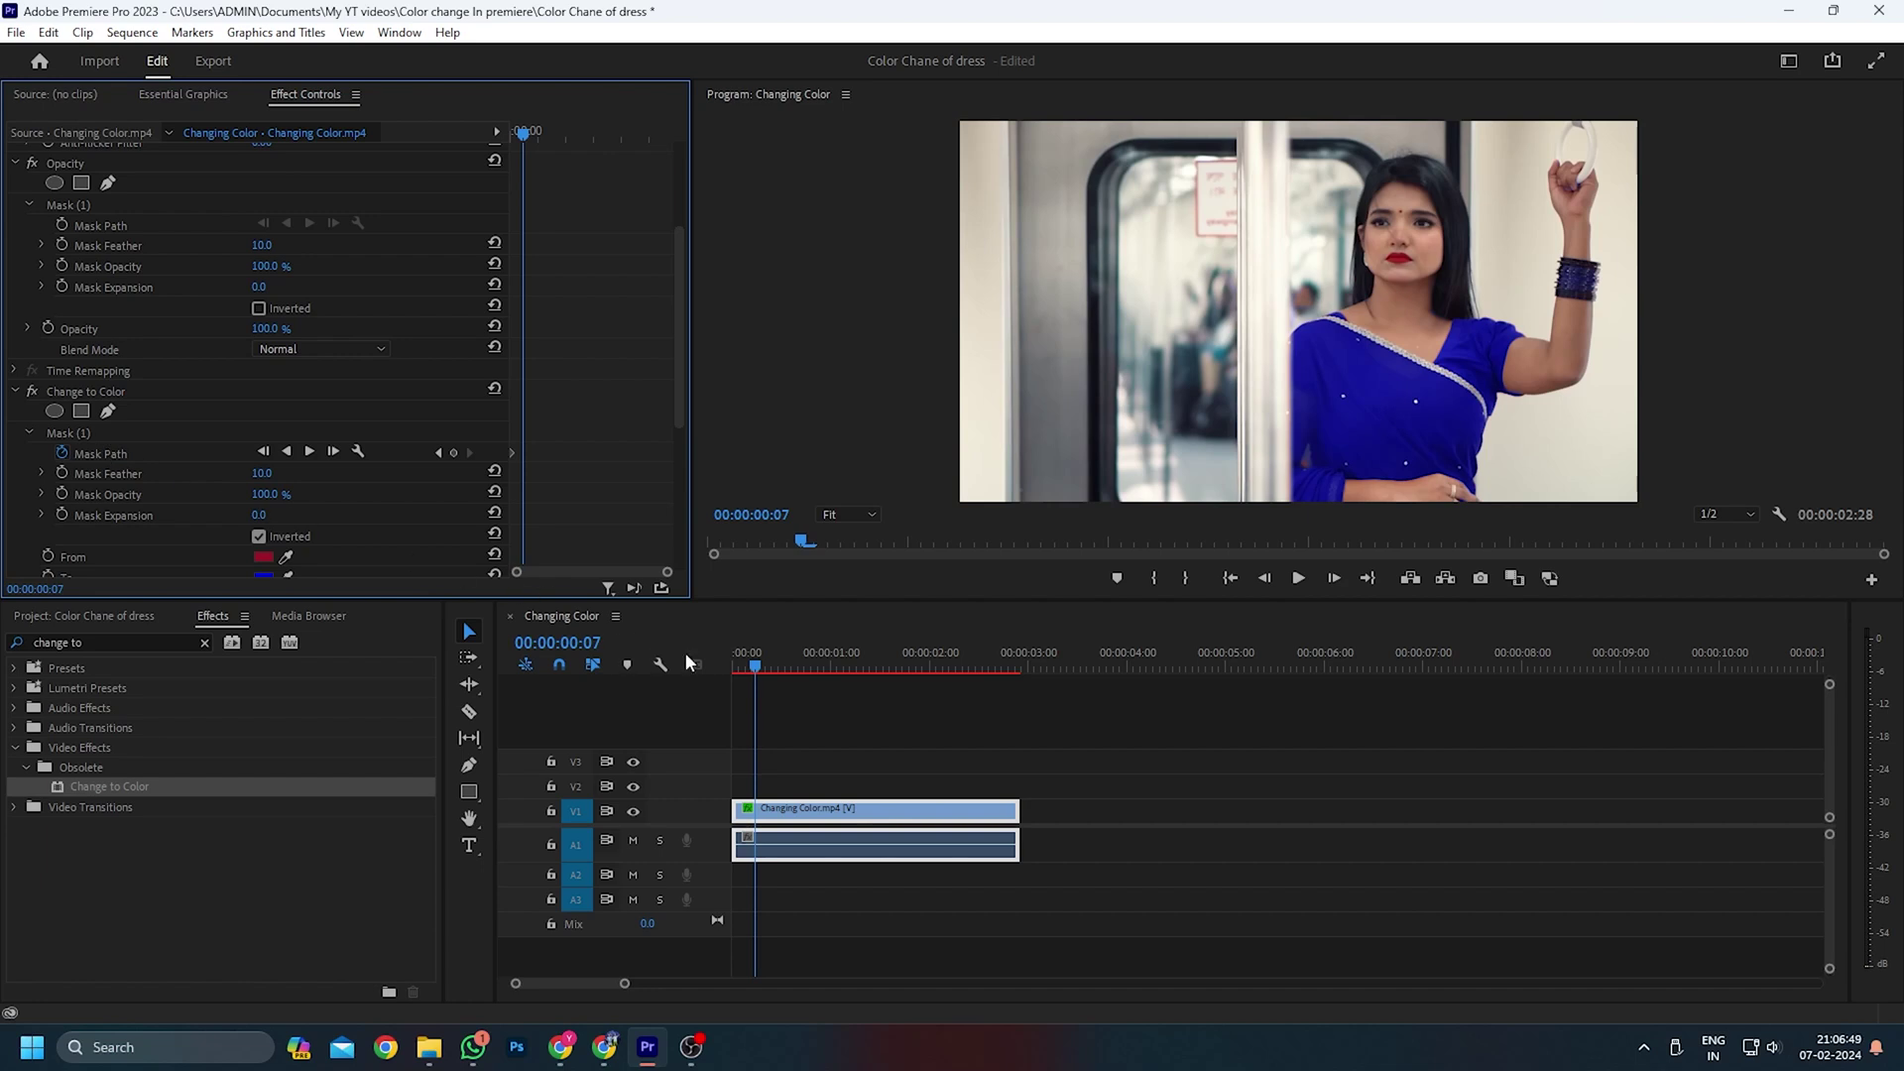
key(Right)
key(Right)
click(56, 433)
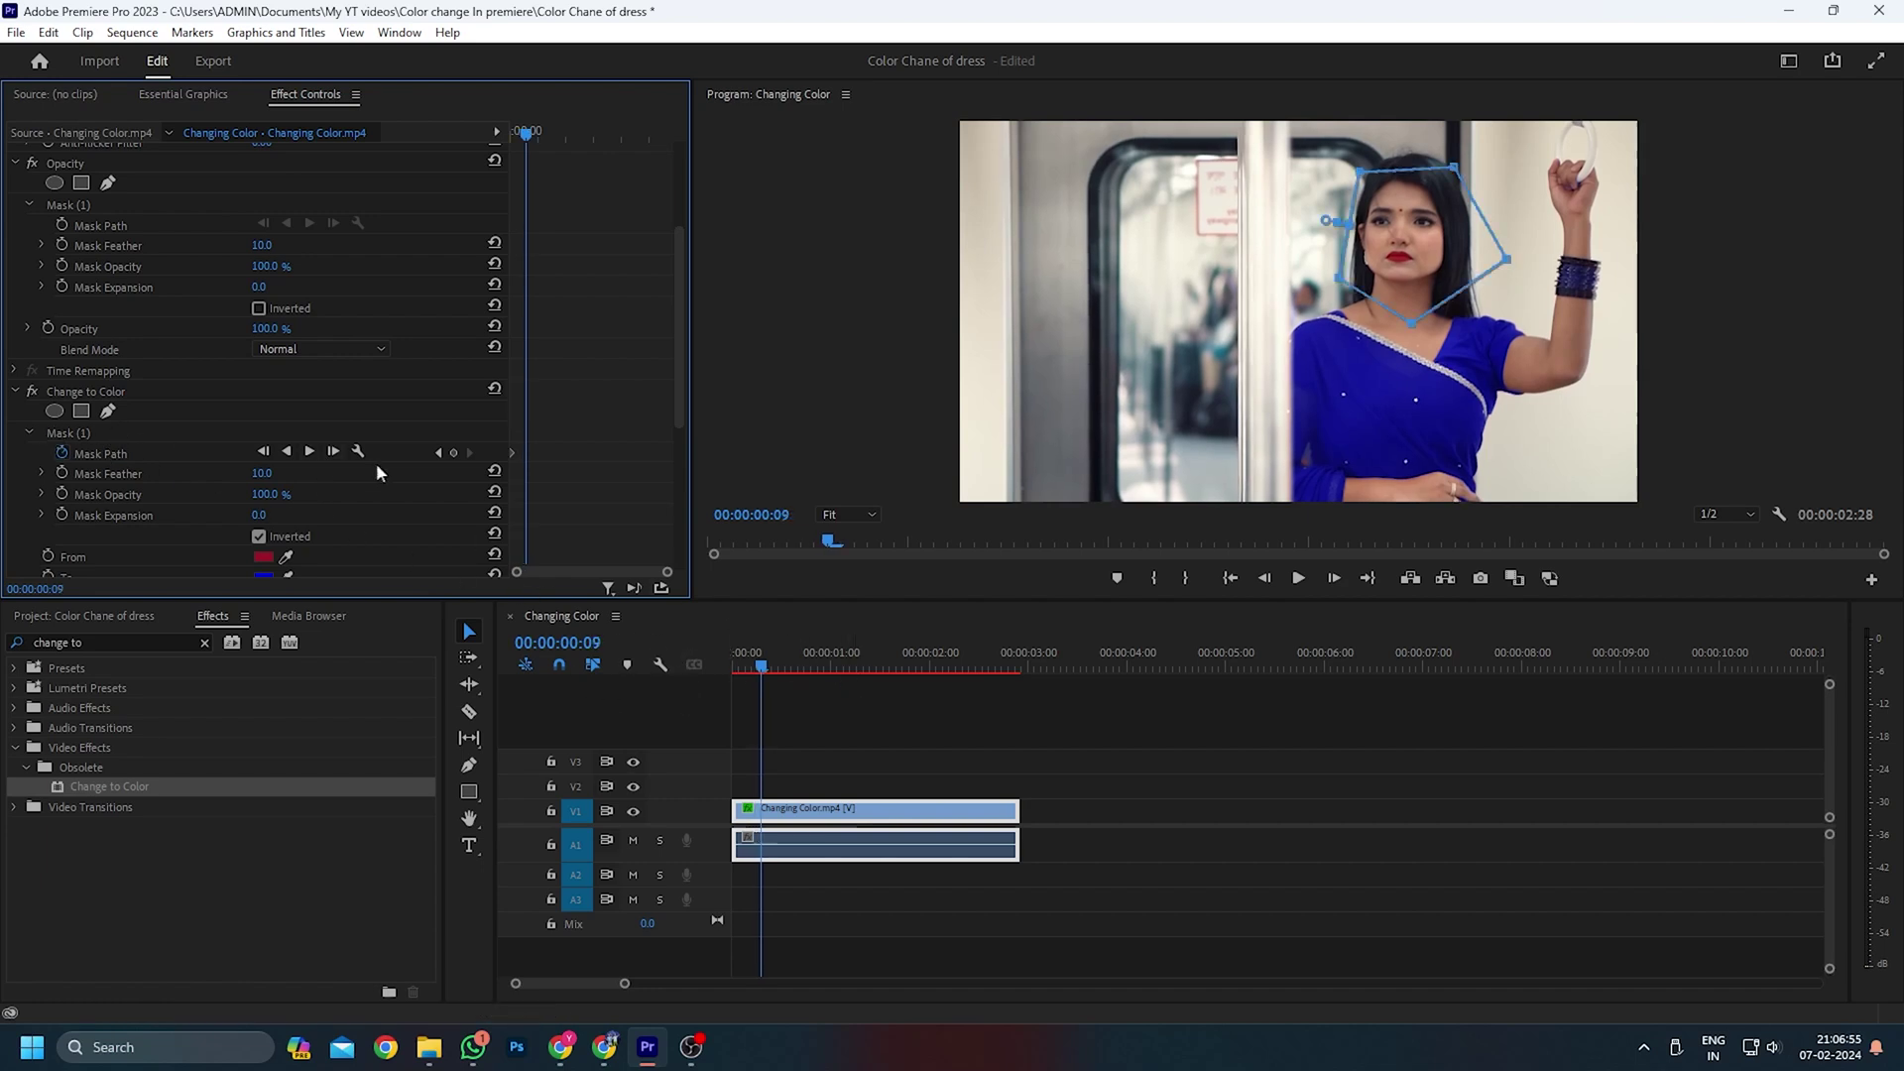
click(453, 452)
key(Right)
key(Right)
key(Right)
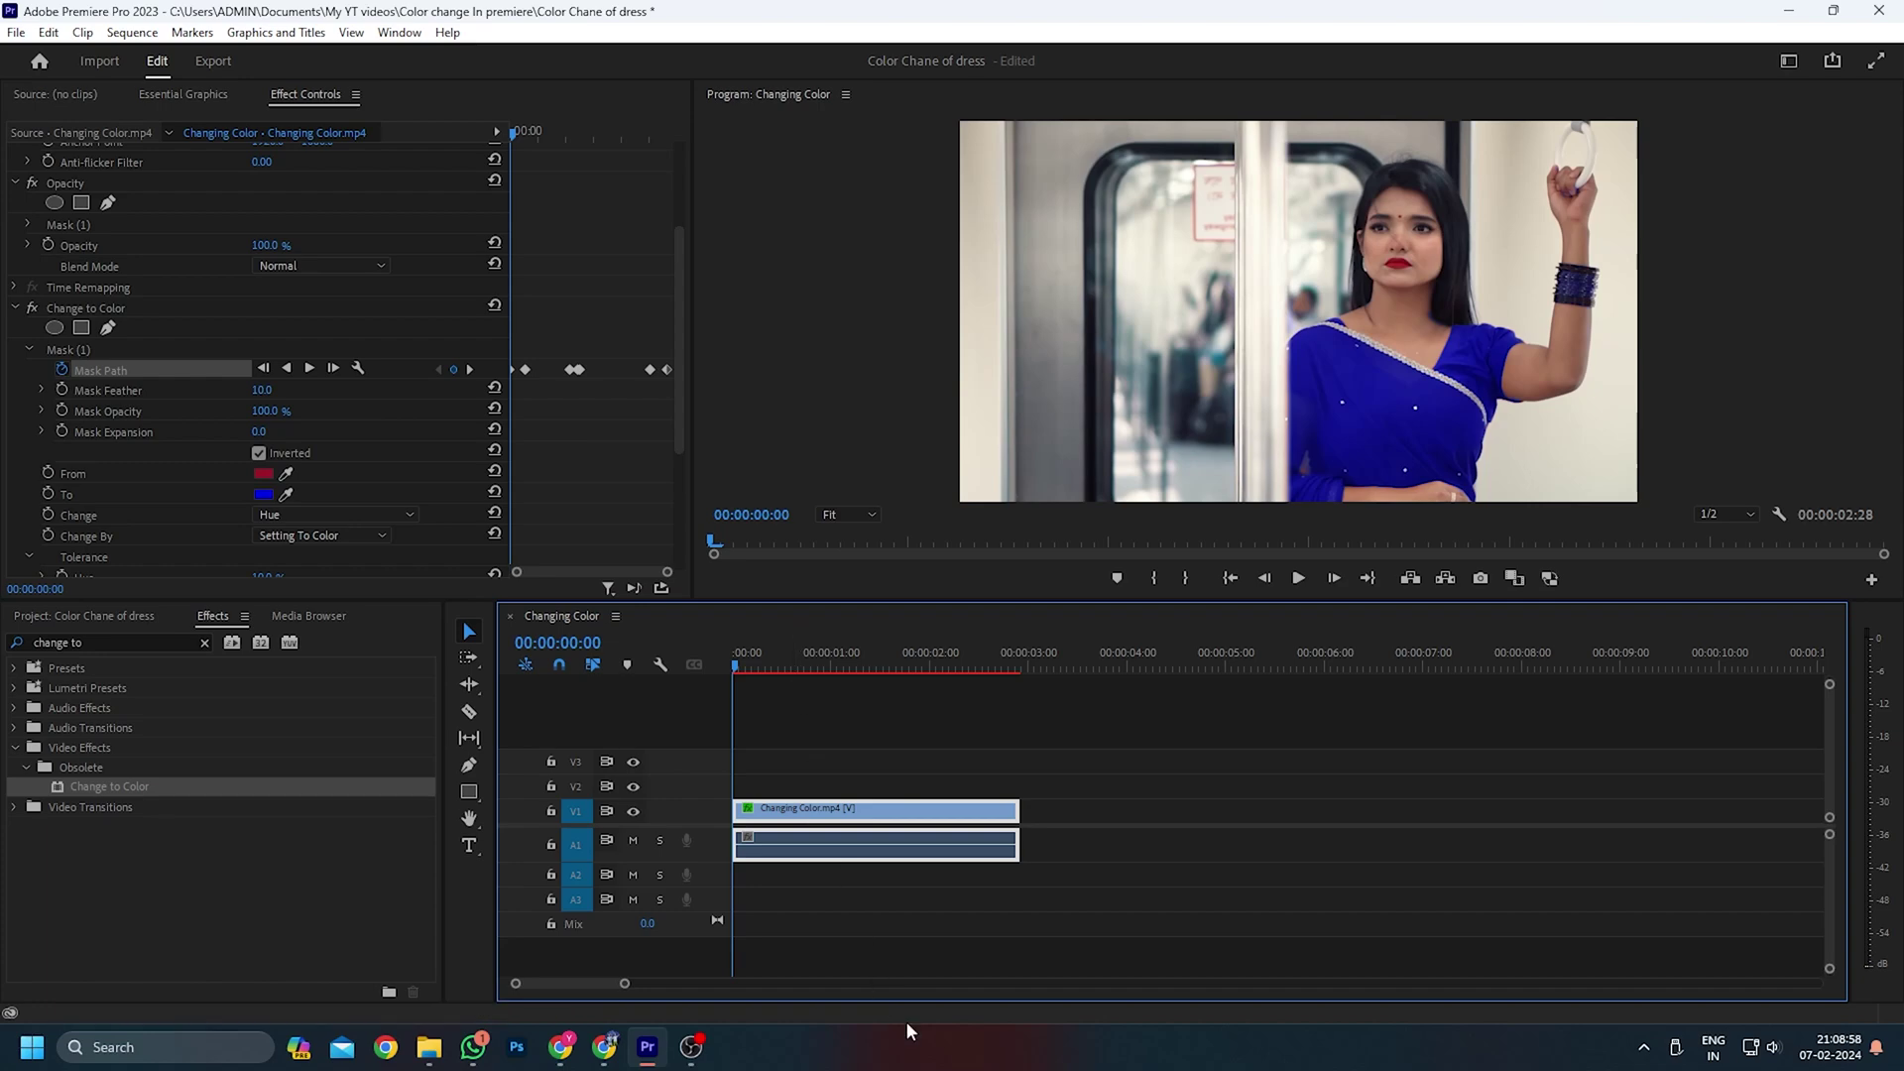
Play the sequence to review the blue saree with her lips still red
key(space)
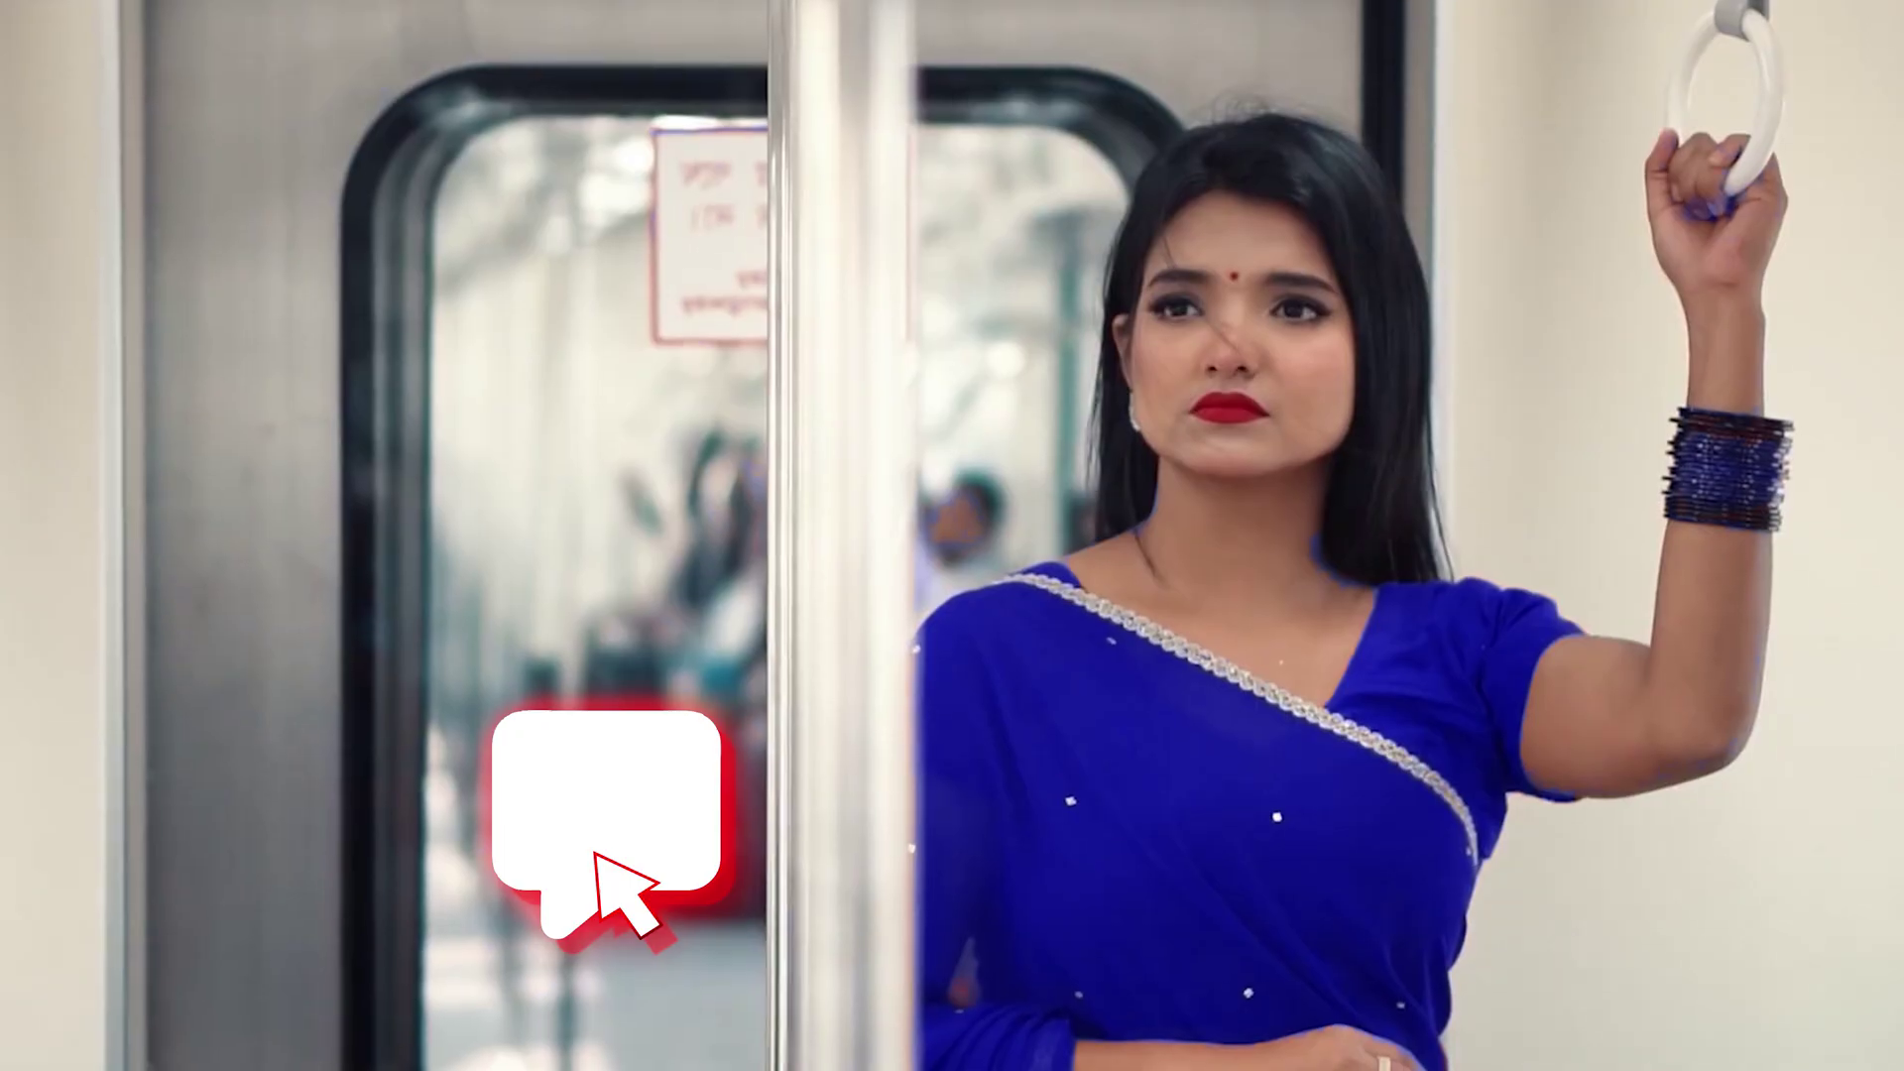